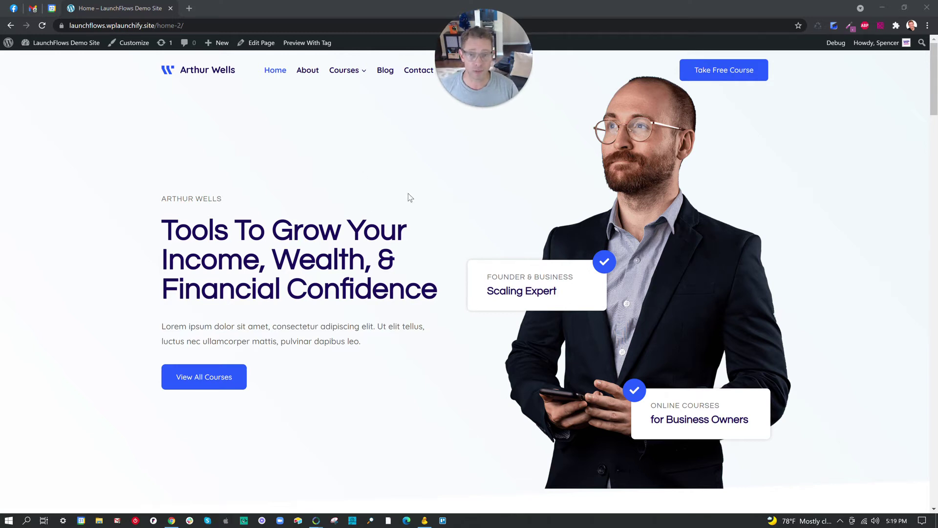
# - Look over the demo home page and open the site's main front page with the yoga offer
pyautogui.scroll(-15, 406, 197)
pyautogui.scroll(15, 385, 256)
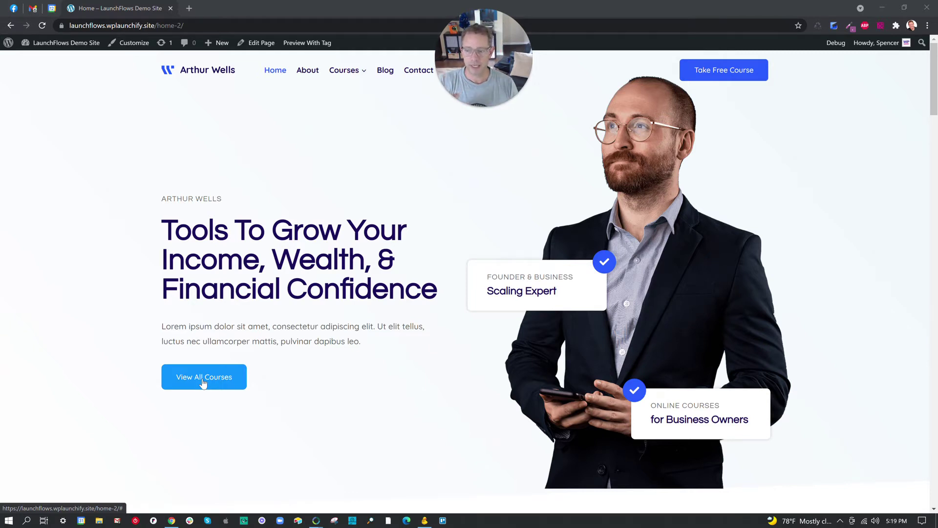
pyautogui.click(42, 25)
pyautogui.click(275, 70)
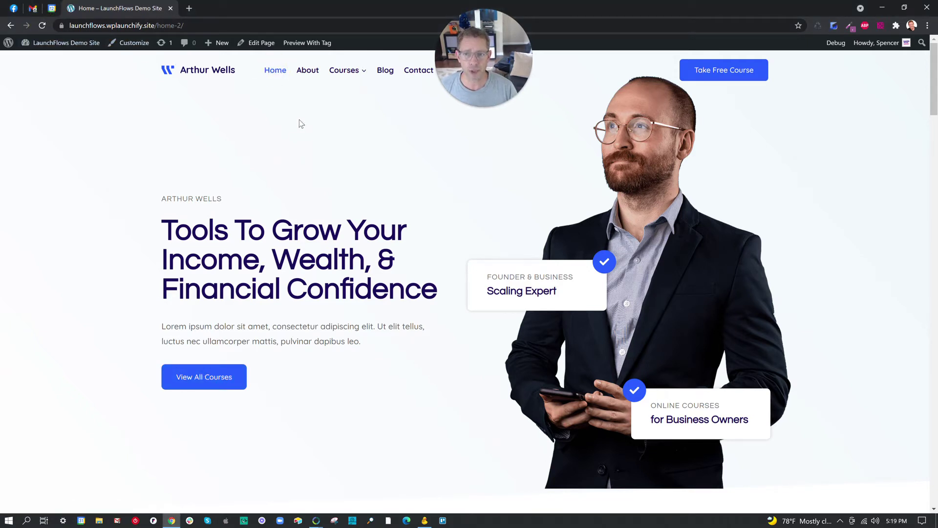
pyautogui.click(275, 71)
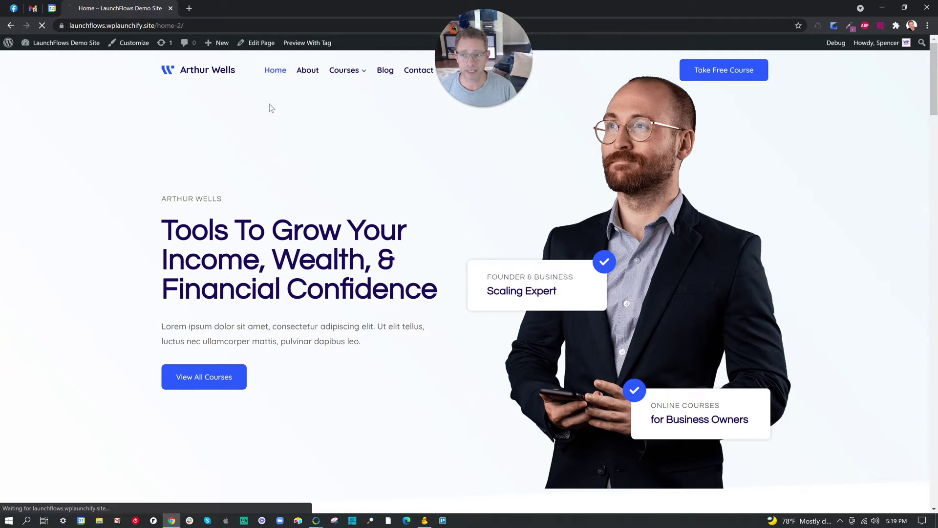
pyautogui.click(201, 70)
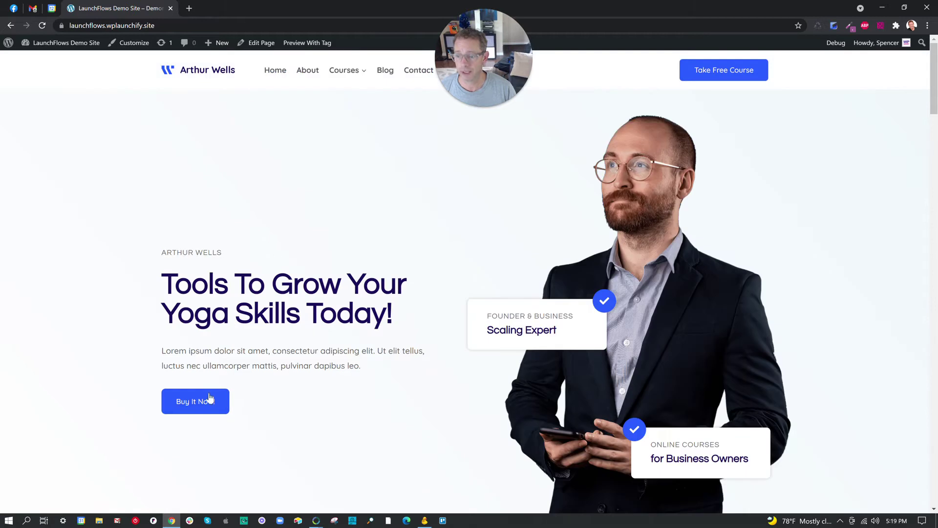
# - Buy the yoga offer from the front page's hero section and set the Yoga Basic quantity to 2 at checkout
pyautogui.moveTo(175, 286); pyautogui.dragTo(394, 323)
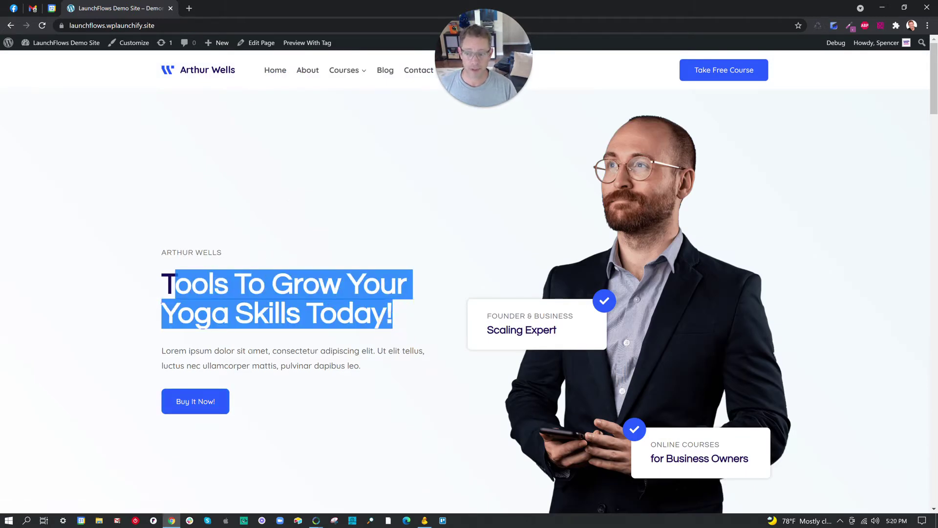
pyautogui.click(194, 407)
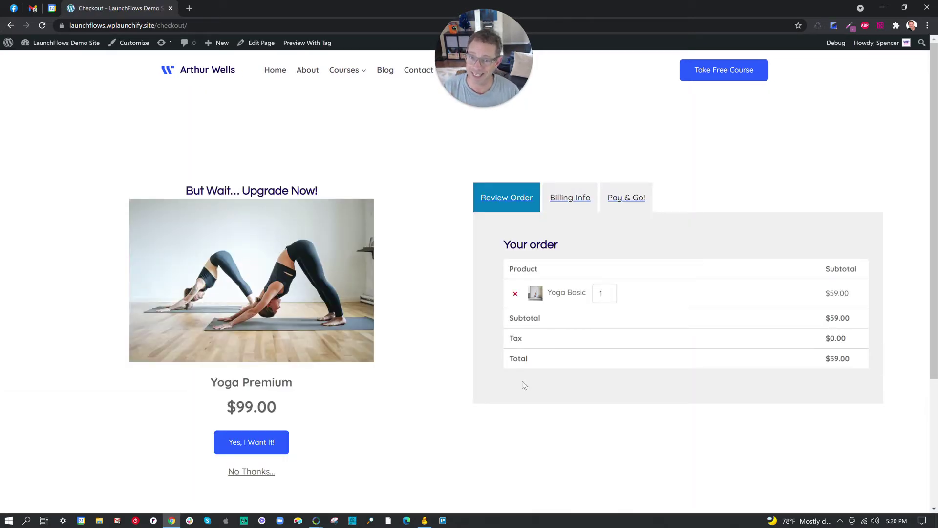
pyautogui.scroll(-1, 429, 352)
pyautogui.scroll(-3, 430, 351)
pyautogui.scroll(4, 429, 352)
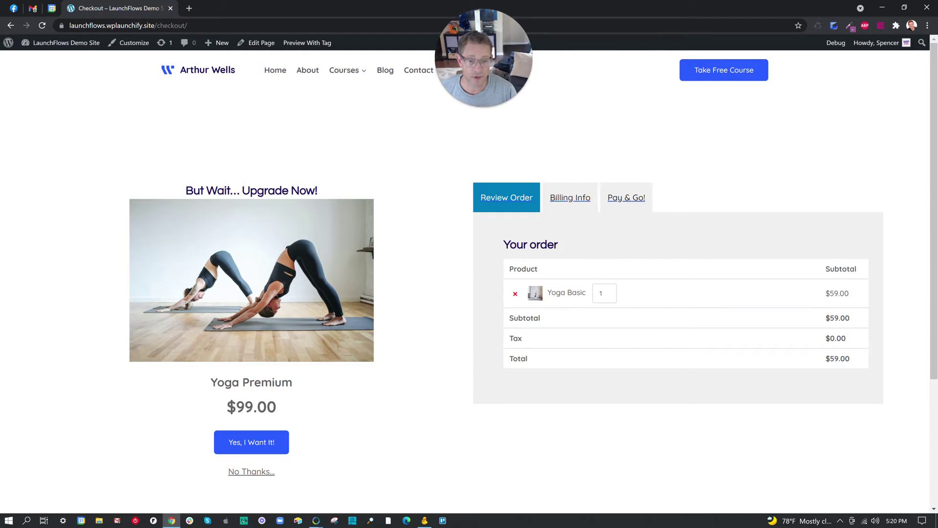
pyautogui.click(610, 291)
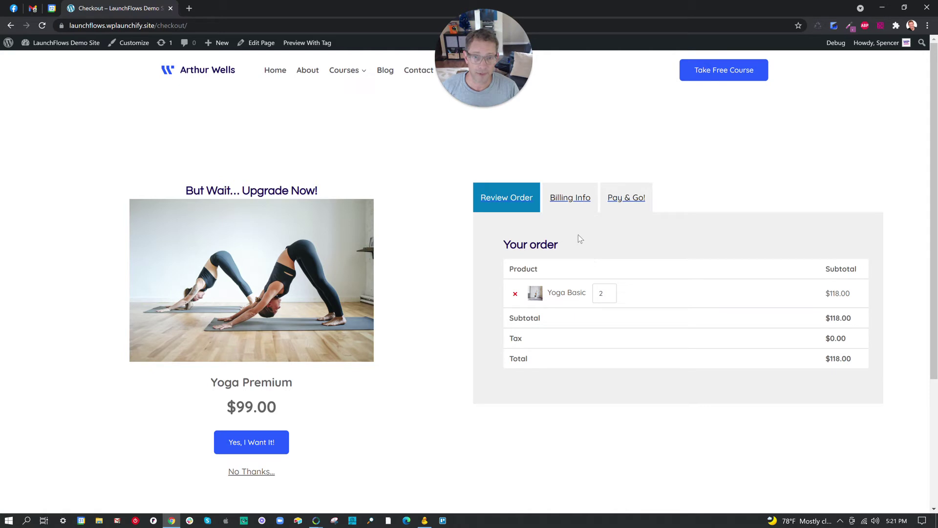
# - Review the checkout's billing details and payment options, selecting the option to use a new payment method
pyautogui.click(560, 203)
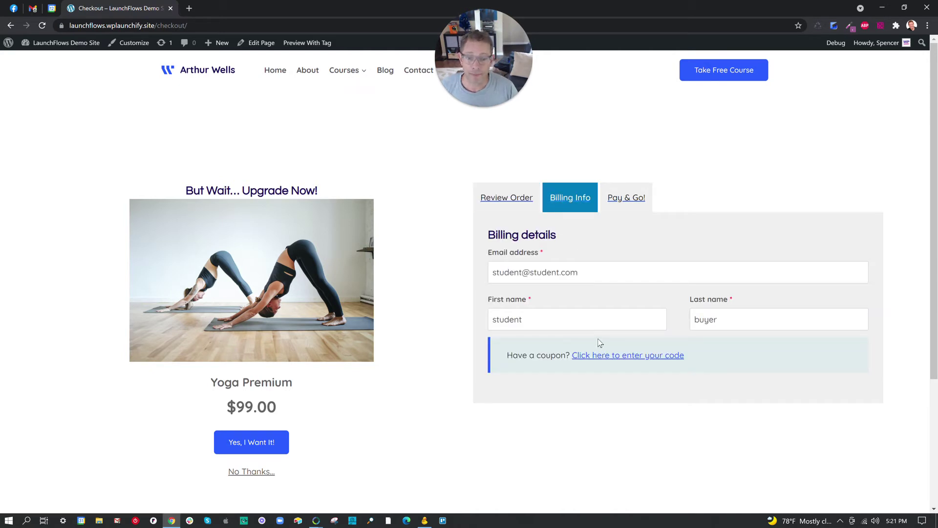
pyautogui.click(628, 204)
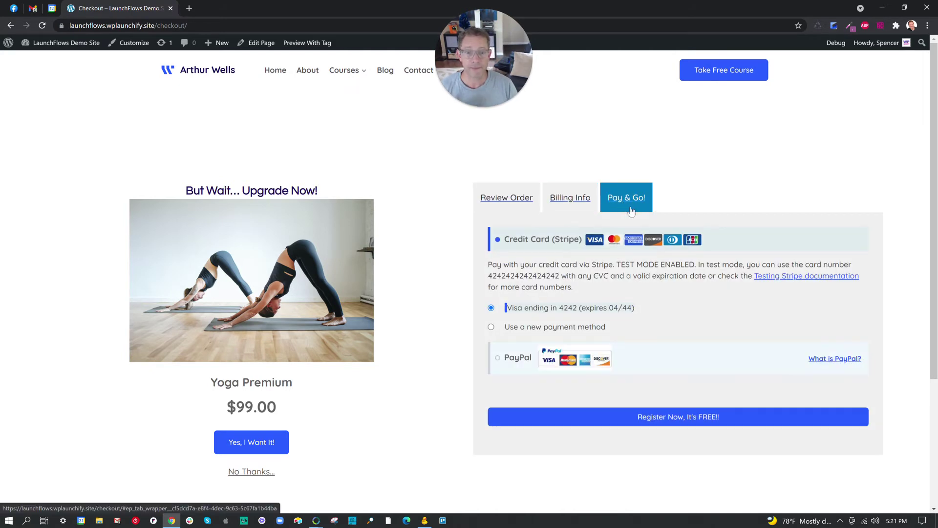
pyautogui.click(523, 329)
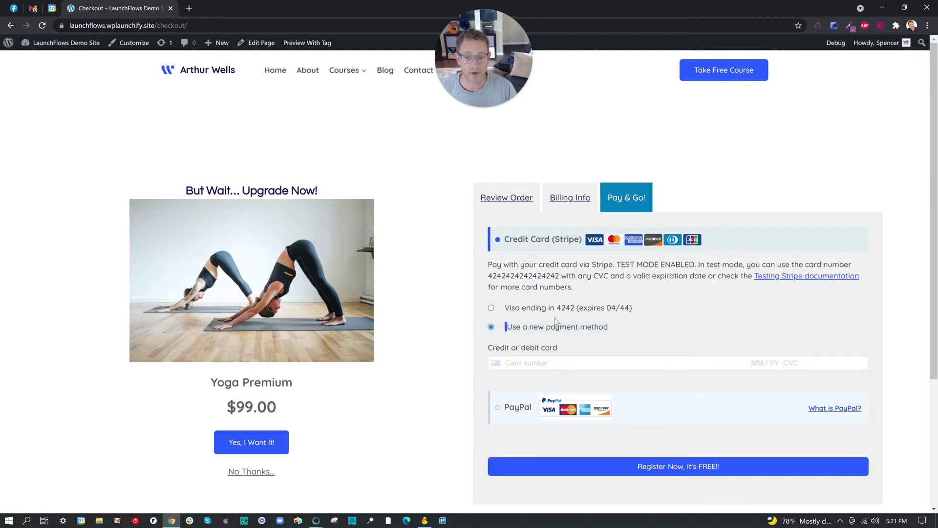
pyautogui.scroll(-2, 552, 325)
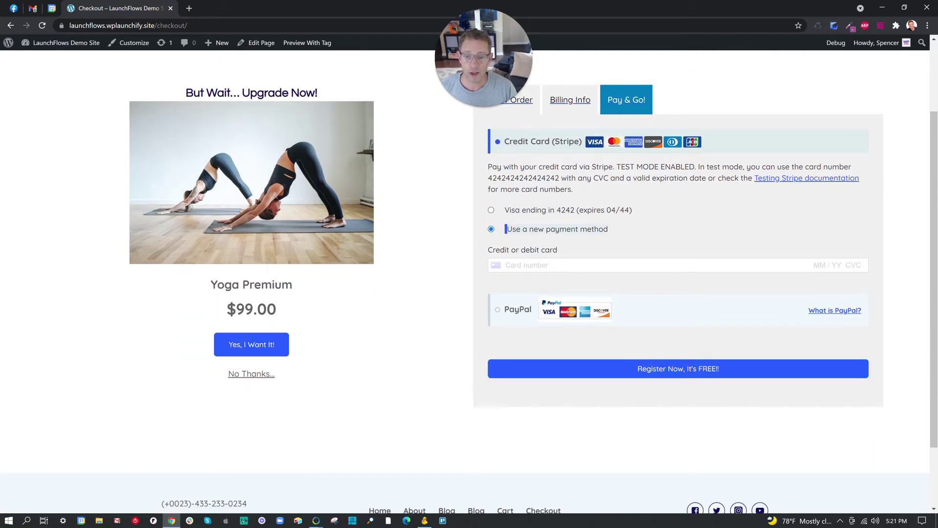
pyautogui.scroll(2, 599, 284)
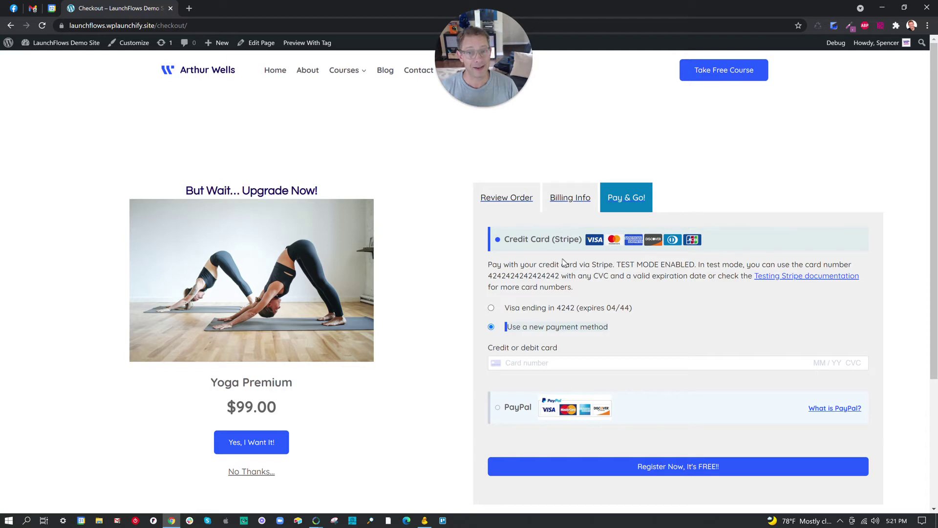
# - Return to the order review and accept the Yoga Premium upgrade offer
pyautogui.click(505, 199)
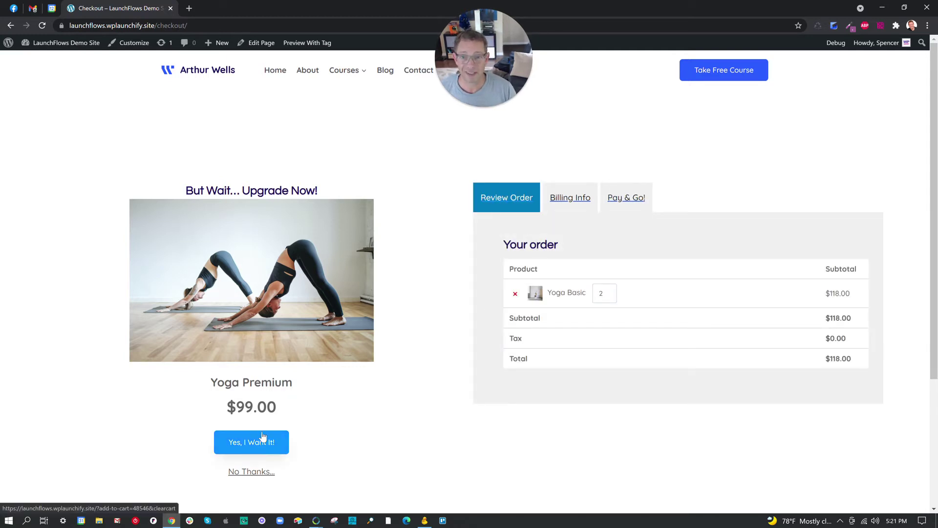
pyautogui.scroll(-1, 264, 440)
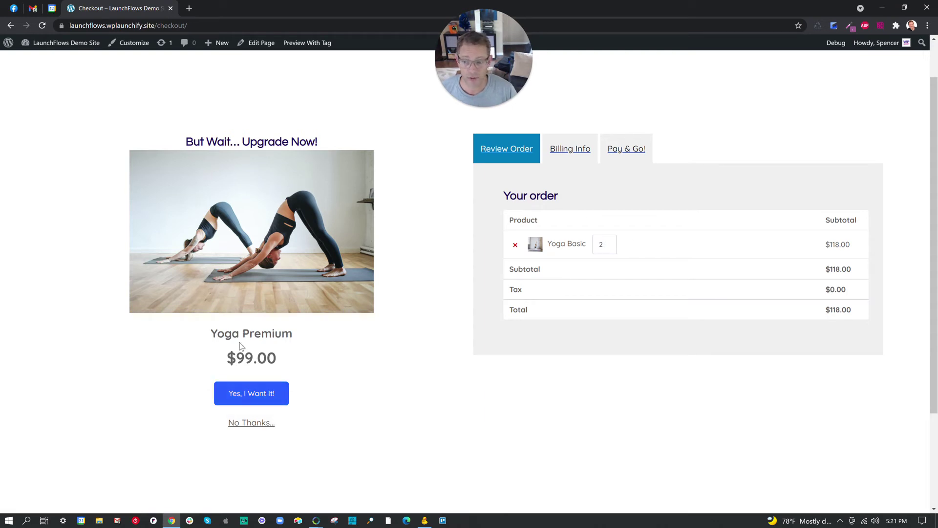
pyautogui.click(267, 396)
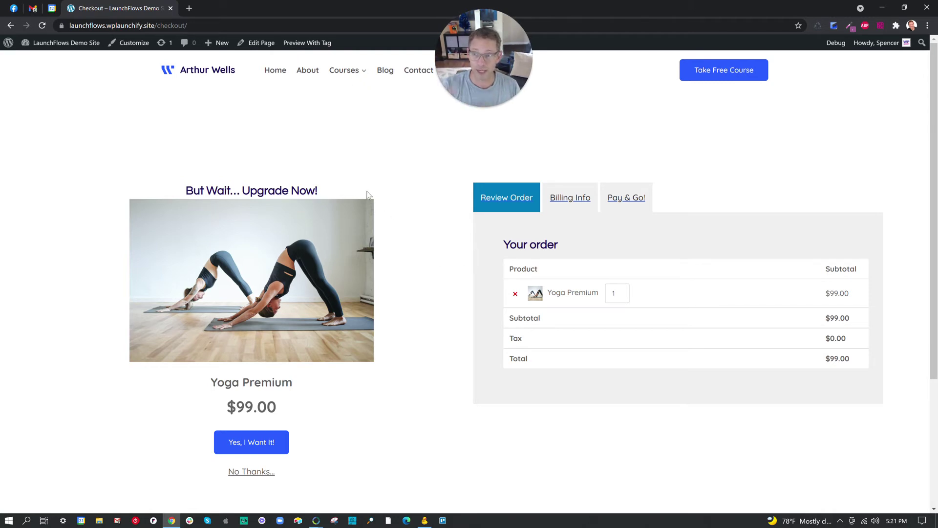
# - Open the Checkout page for editing and highlight the product ID in the lf-upsell shortcode
pyautogui.click(258, 43)
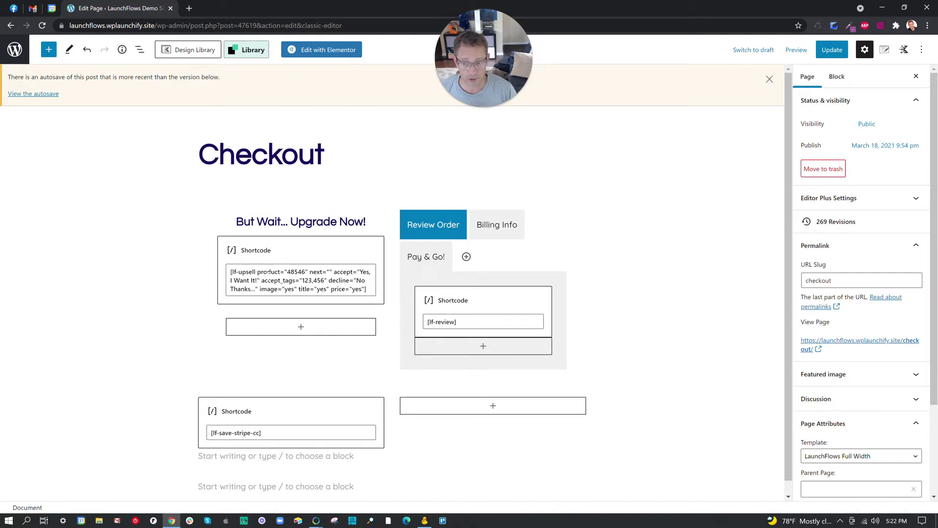
pyautogui.moveTo(227, 275); pyautogui.dragTo(372, 290)
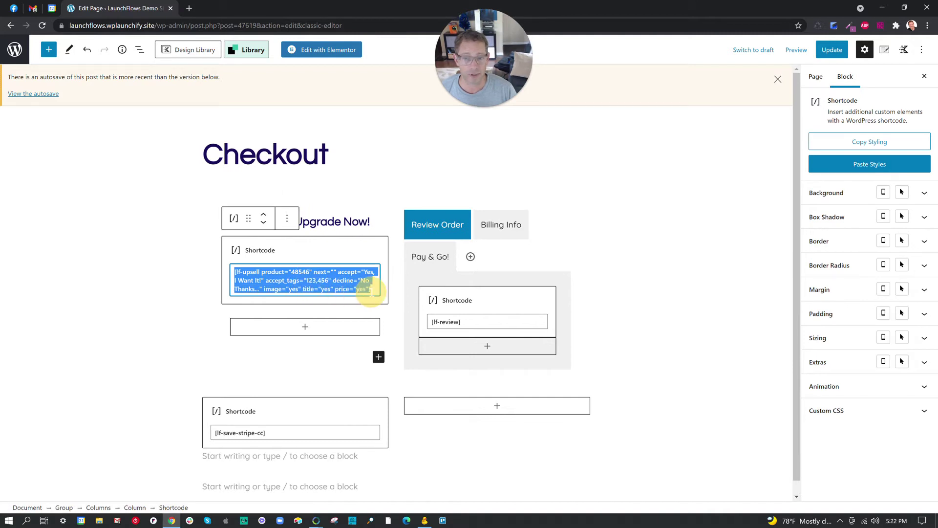
pyautogui.click(314, 278)
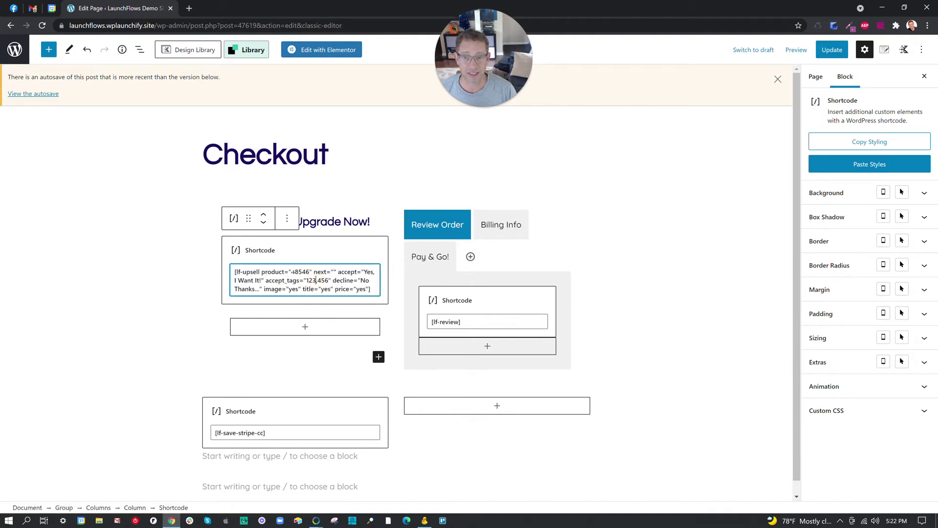
pyautogui.doubleClick(300, 272)
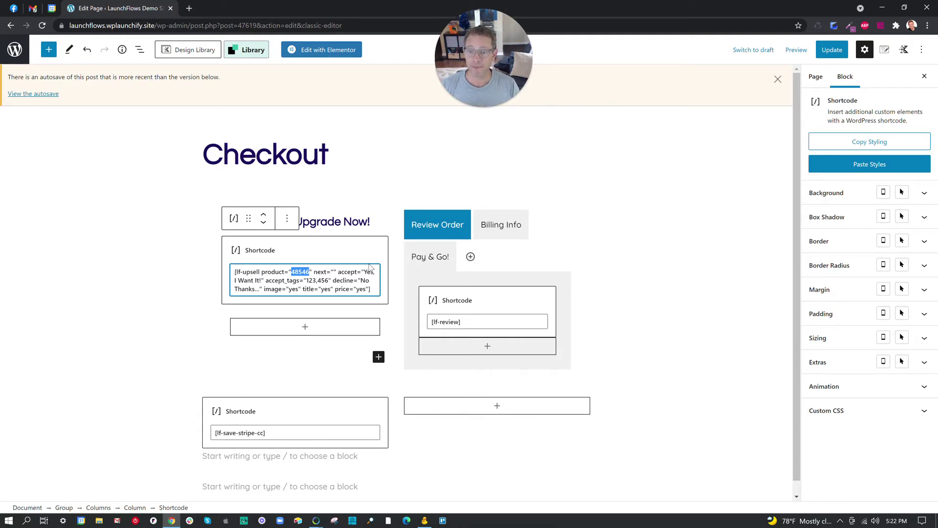
# - Examine the shortcodes inside the Review Order, Billing Info and Pay & Go! sections of the checkout's Tabs block
pyautogui.click(529, 253)
pyautogui.click(440, 226)
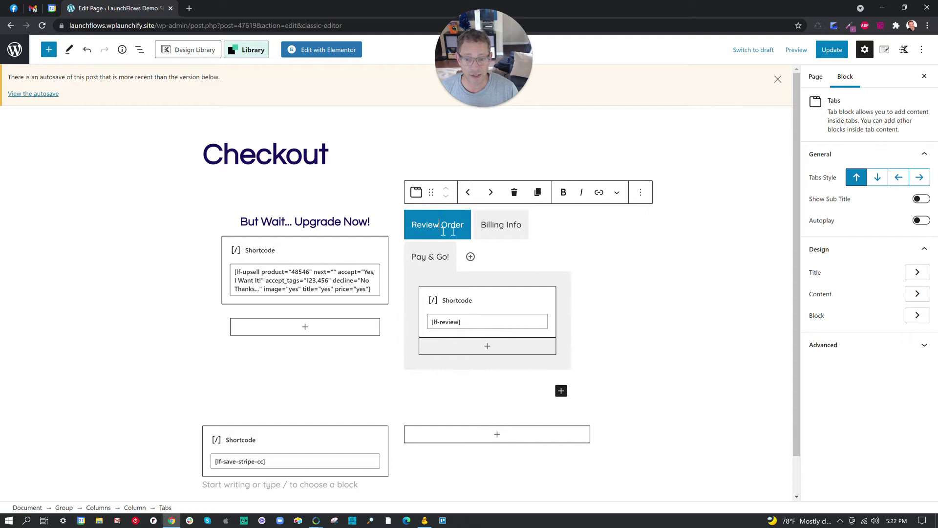
pyautogui.click(494, 226)
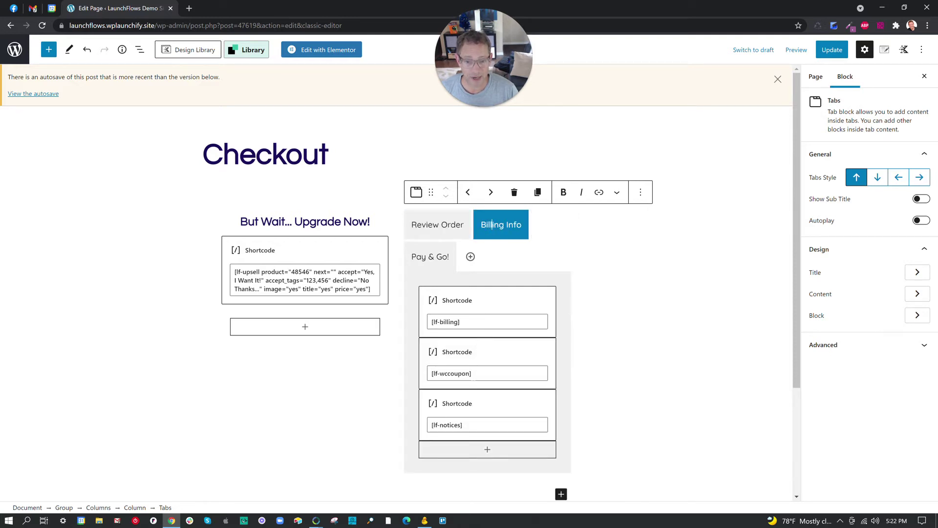
pyautogui.click(436, 257)
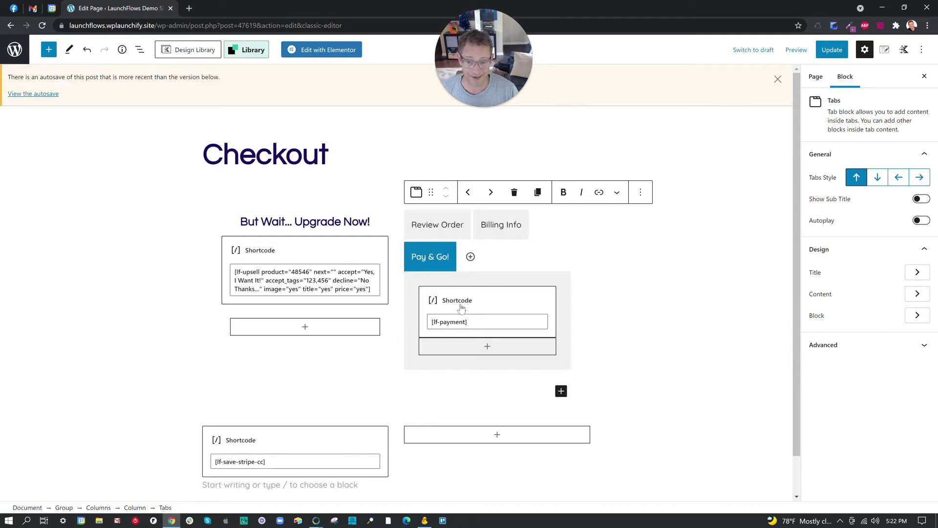
pyautogui.click(448, 225)
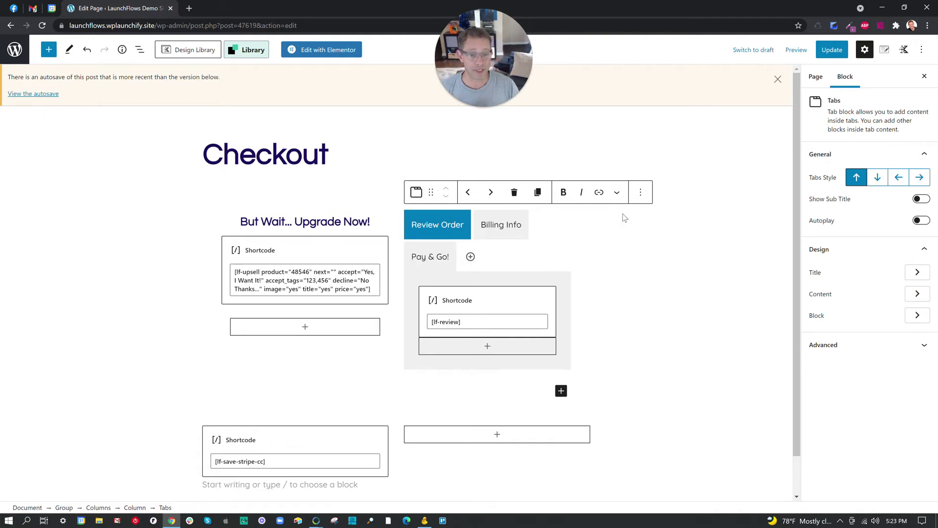
# - Check the Tabs block's option for saving it as reusable and view the available reusable blocks
pyautogui.click(641, 195)
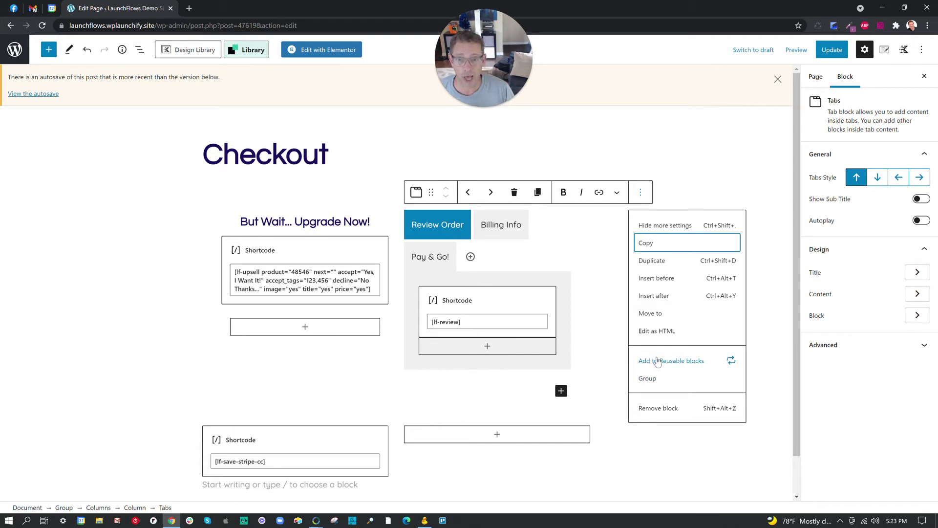
pyautogui.click(48, 50)
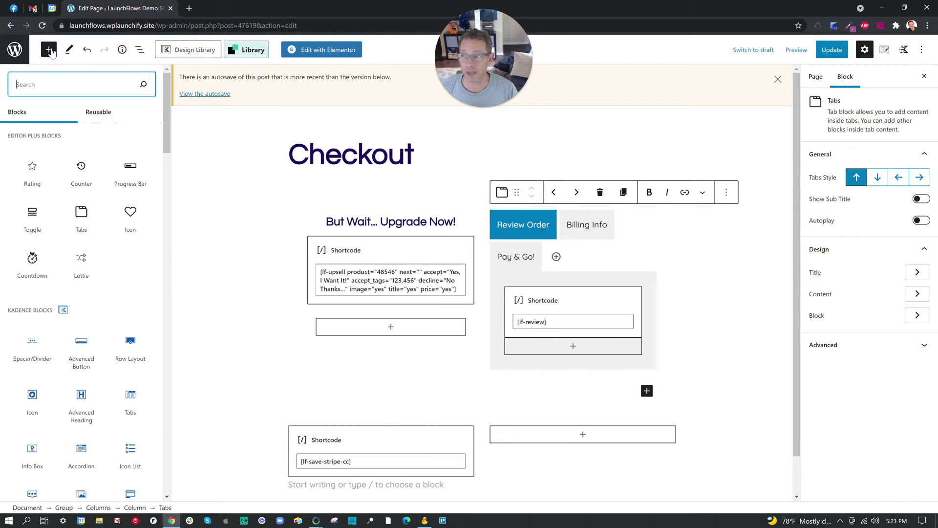
pyautogui.click(99, 112)
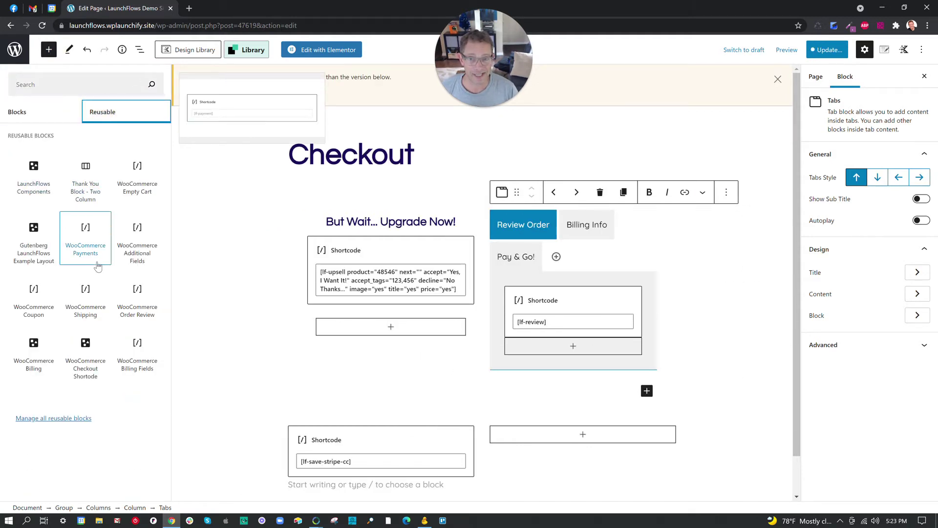
pyautogui.click(703, 243)
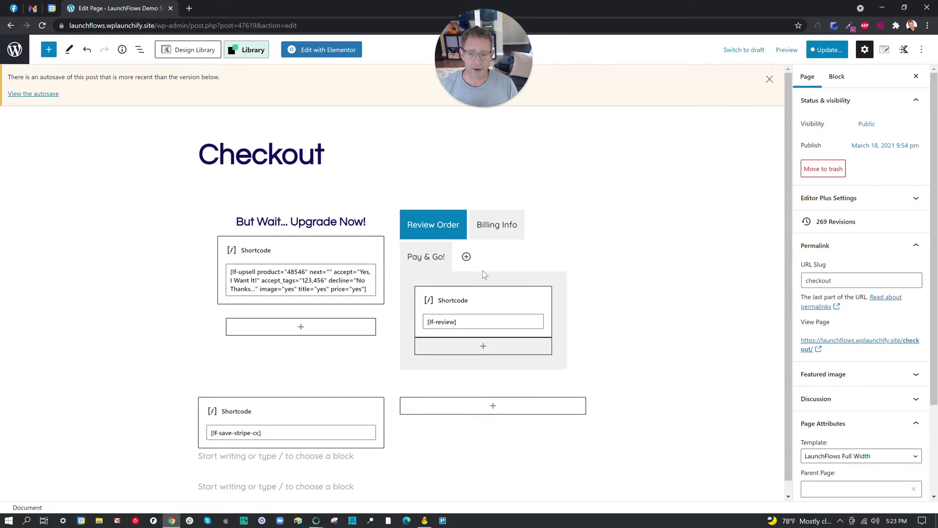
# - Give the upsell Shortcode block an outer box shadow with X 5, Y 5 and blur 10
pyautogui.click(347, 258)
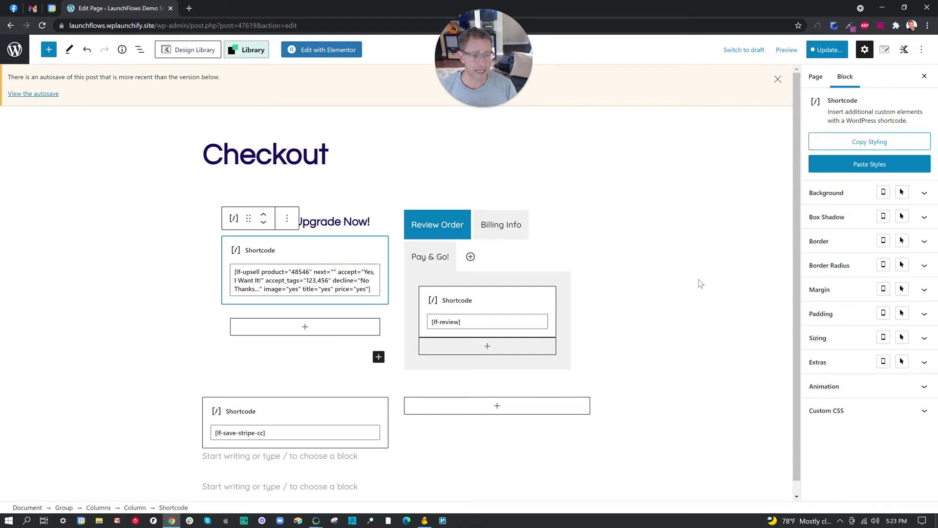
pyautogui.click(821, 216)
pyautogui.click(832, 300)
pyautogui.write('5')
pyautogui.press('Tab')
pyautogui.write('5')
pyautogui.press('Tab')
pyautogui.write('10')
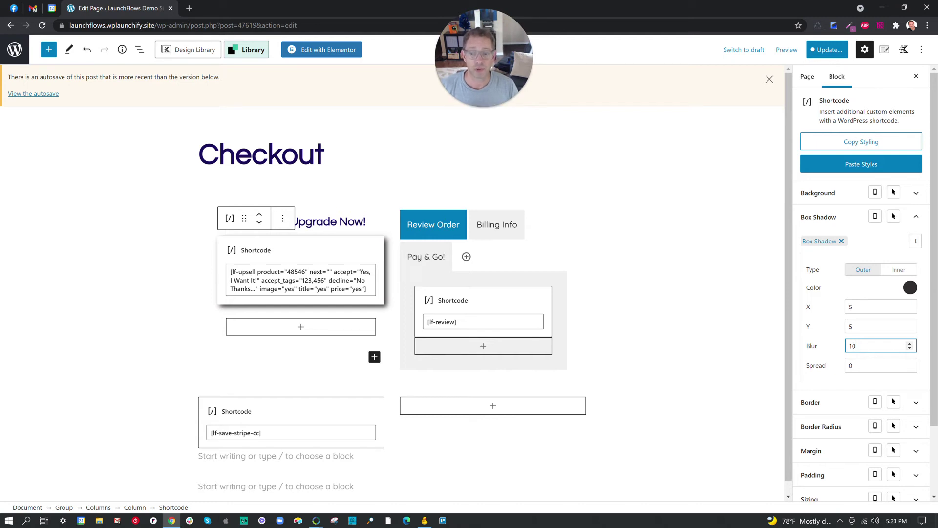
pyautogui.click(393, 201)
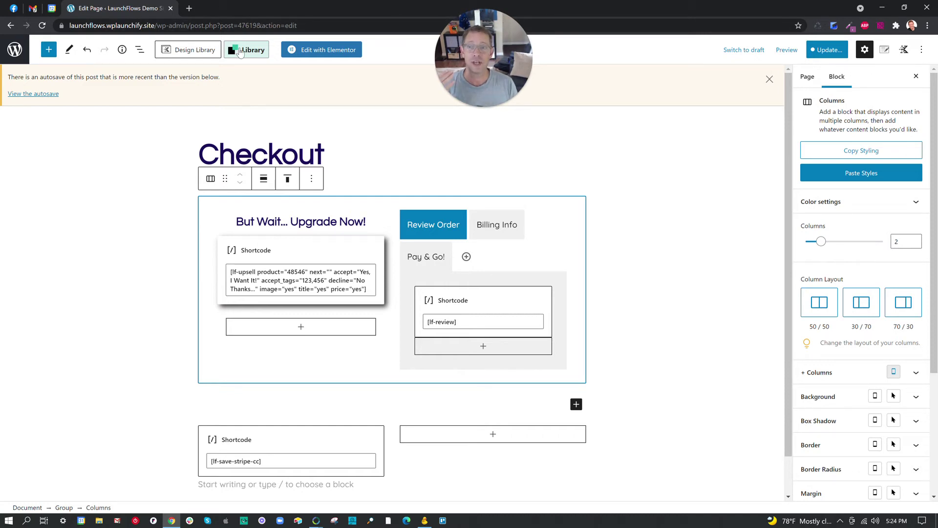
# - Browse the Extendify Library's patterns, close it, and open the Design Library's page templates
pyautogui.click(240, 50)
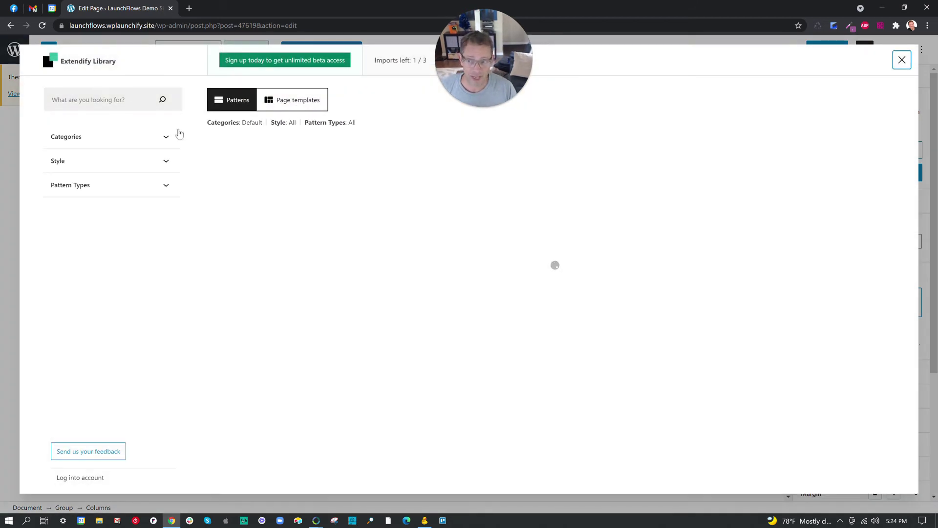
pyautogui.scroll(-3, 318, 220)
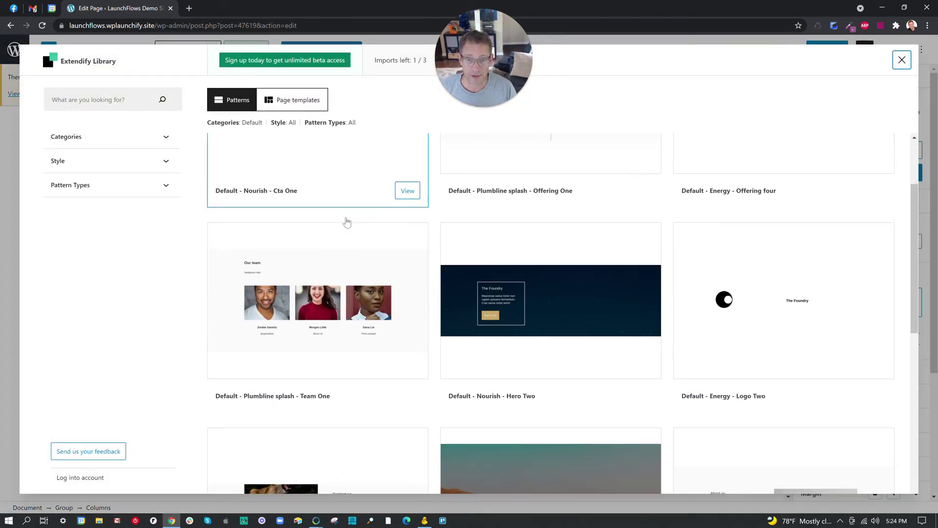
pyautogui.click(902, 61)
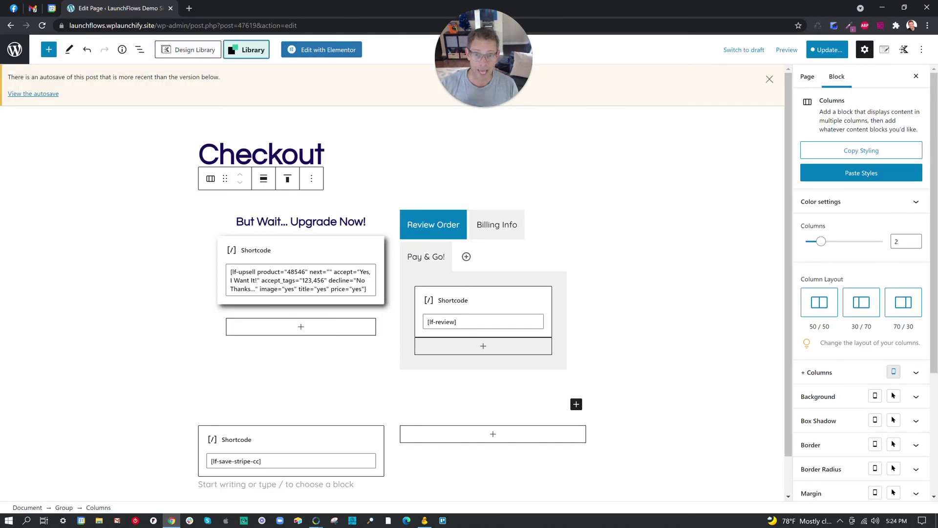
pyautogui.click(195, 51)
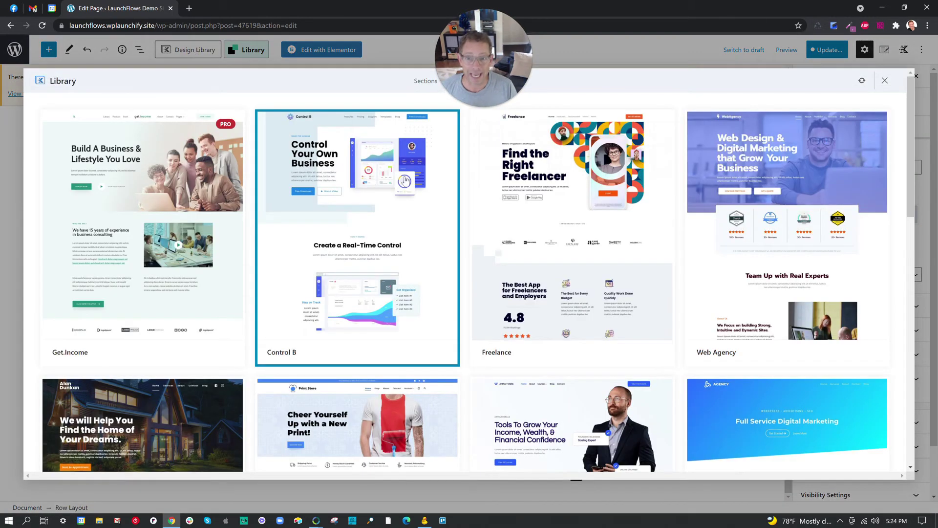
# - Browse the Design Library's section templates and close the library
pyautogui.click(420, 83)
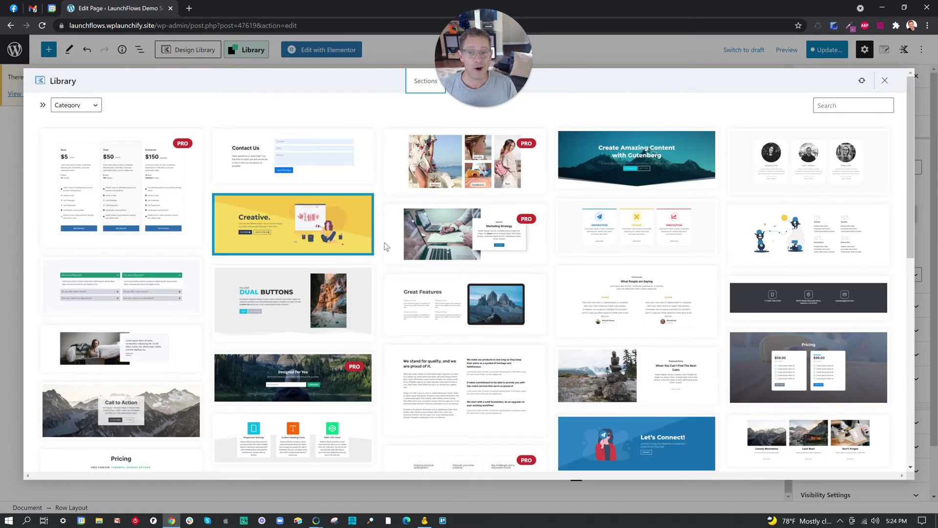
pyautogui.scroll(-3, 385, 246)
pyautogui.scroll(-5, 460, 254)
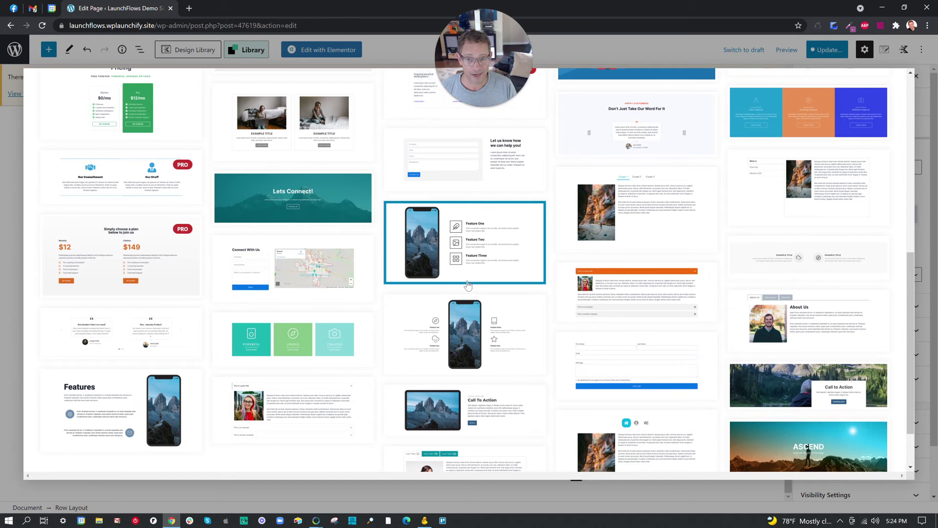
pyautogui.scroll(1, 567, 271)
pyautogui.scroll(8, 566, 272)
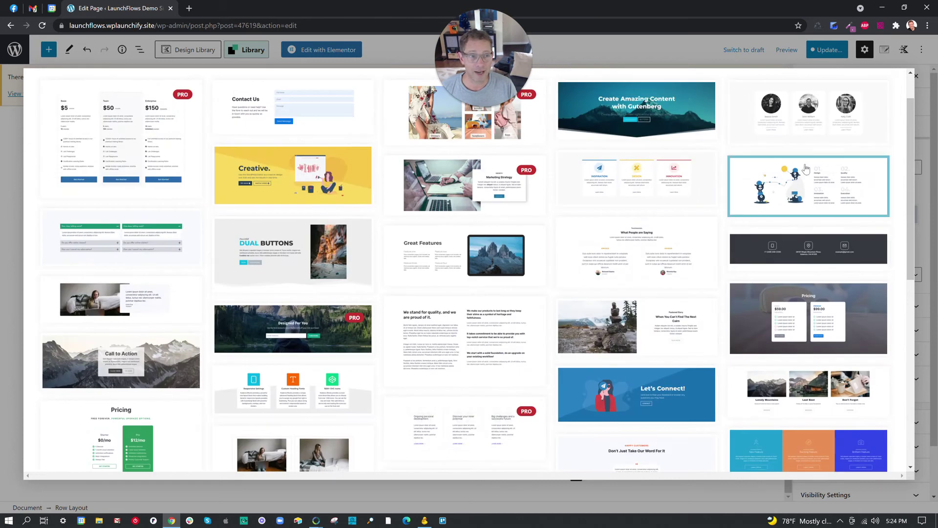
pyautogui.click(681, 53)
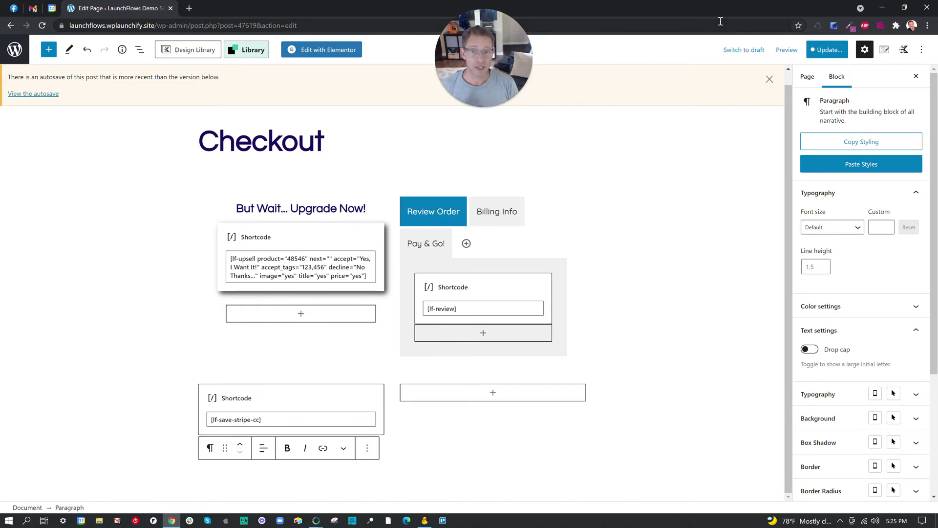
# - Leave the checkout page's editor without saving and open the site's home page at launchflows.wplaunchify.site
pyautogui.moveTo(179, 26); pyautogui.dragTo(417, 40)
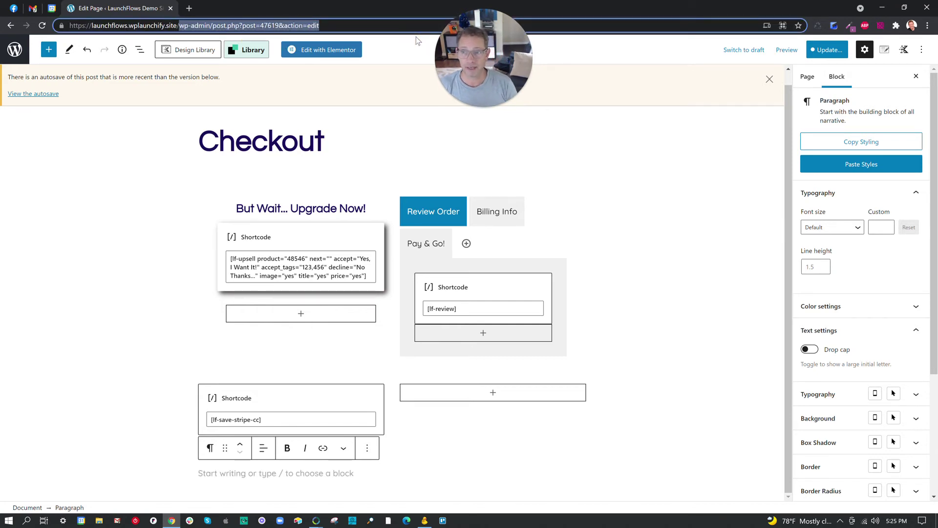
pyautogui.press('BackSpace')
pyautogui.press('Return')
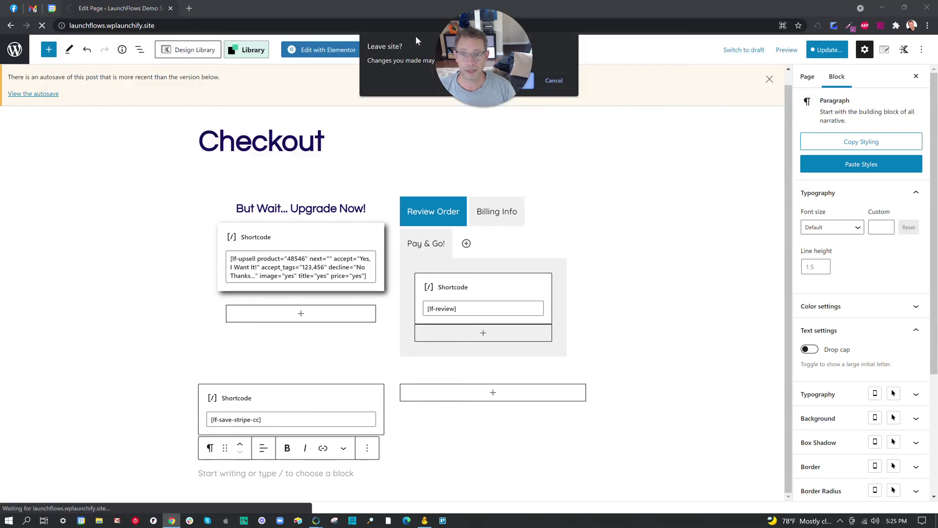
pyautogui.moveTo(526, 80); pyautogui.dragTo(485, 78)
pyautogui.click(517, 81)
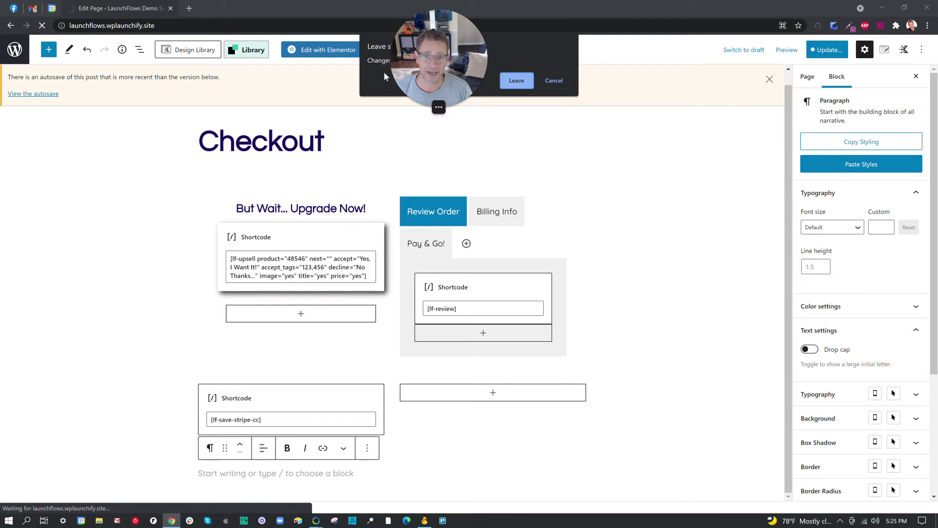
pyautogui.click(530, 84)
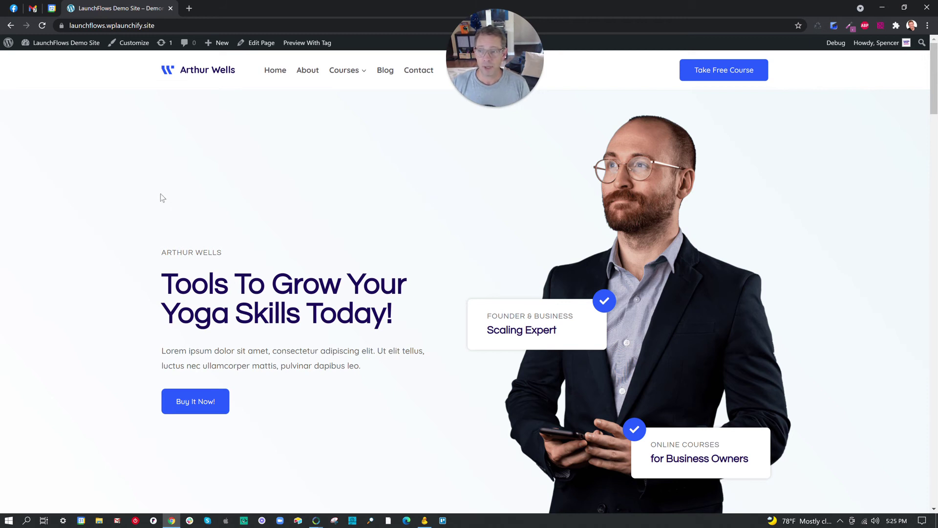
pyautogui.click(208, 76)
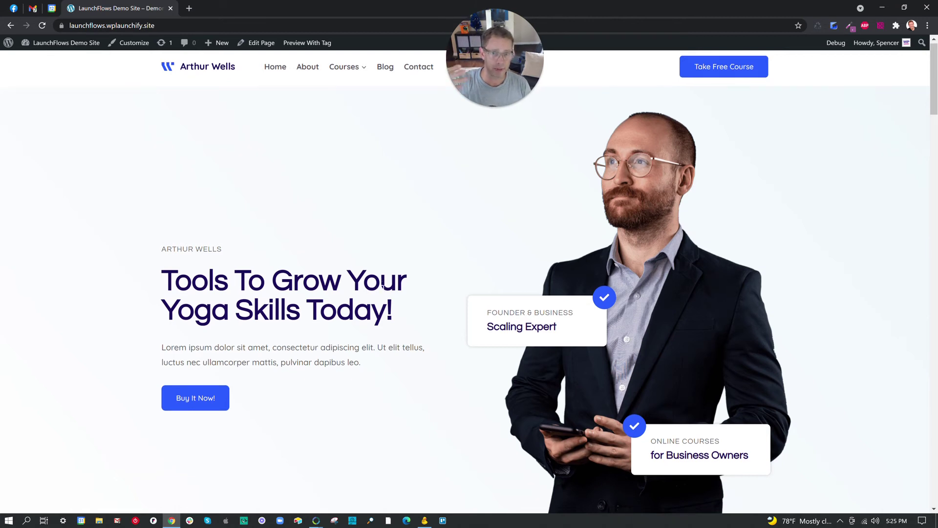
pyautogui.scroll(-2, 376, 288)
pyautogui.scroll(2, 364, 278)
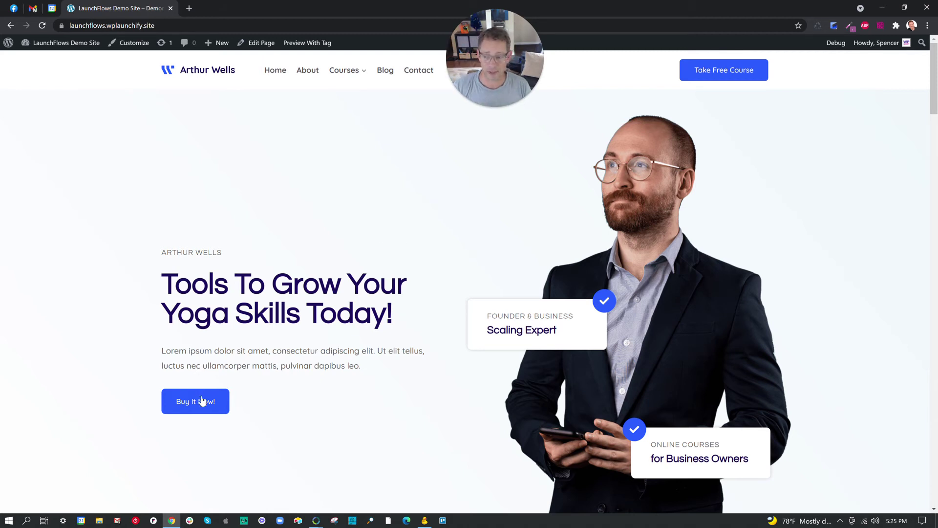
# - Open the home page for editing, check the link of the Buy It Now! button, and leave for the pages list without saving
pyautogui.click(257, 42)
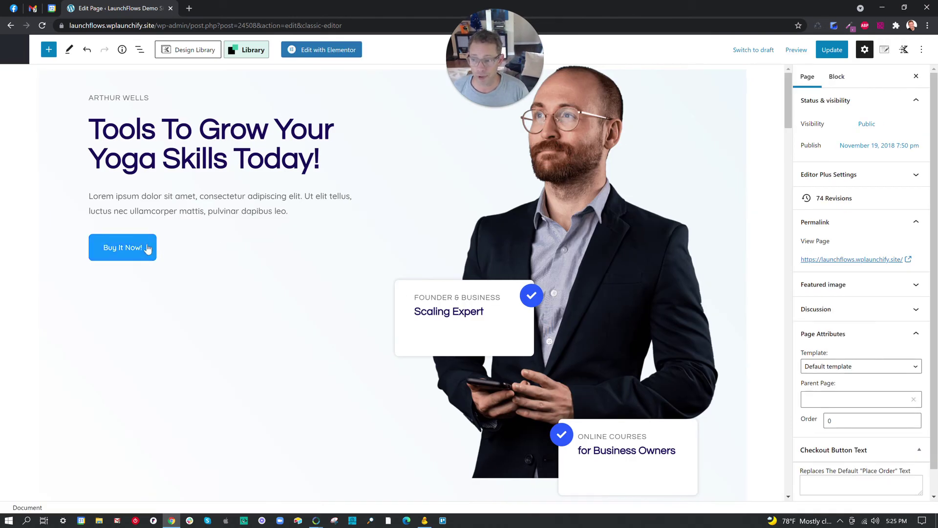
pyautogui.click(140, 246)
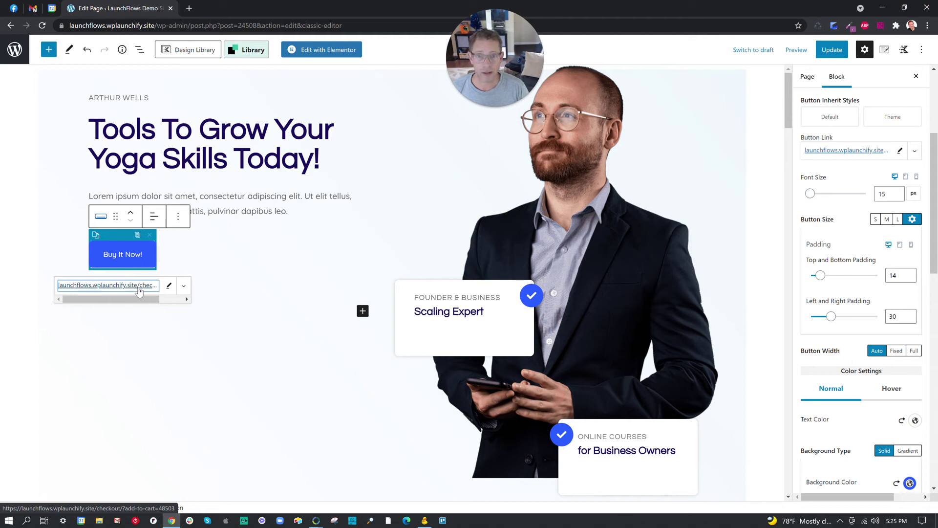
pyautogui.click(4, 58)
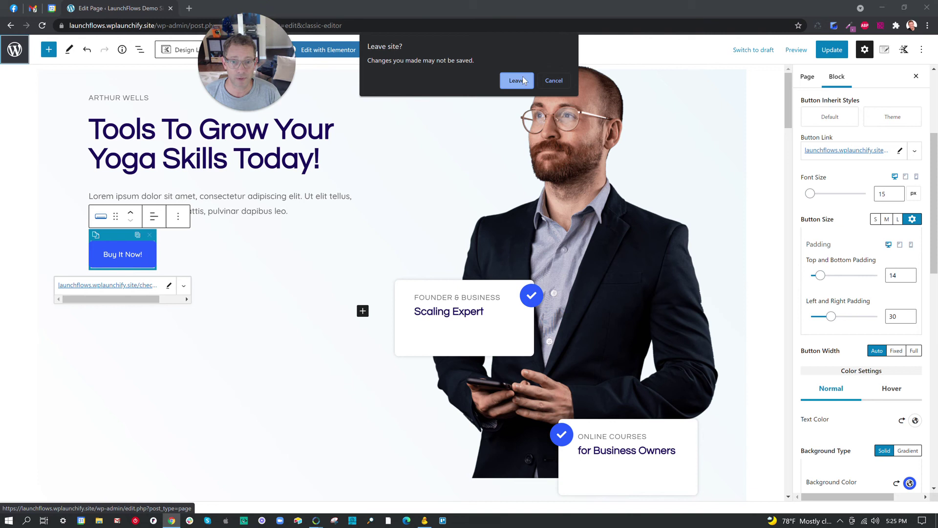
pyautogui.click(514, 81)
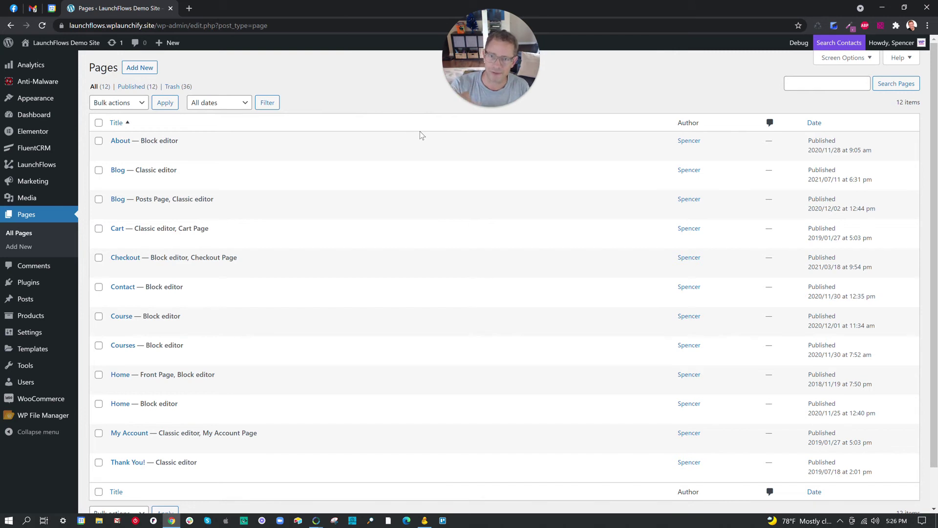
# - Go to the full products list and open the Yoga Premium product for editing
pyautogui.moveTo(377, 181)
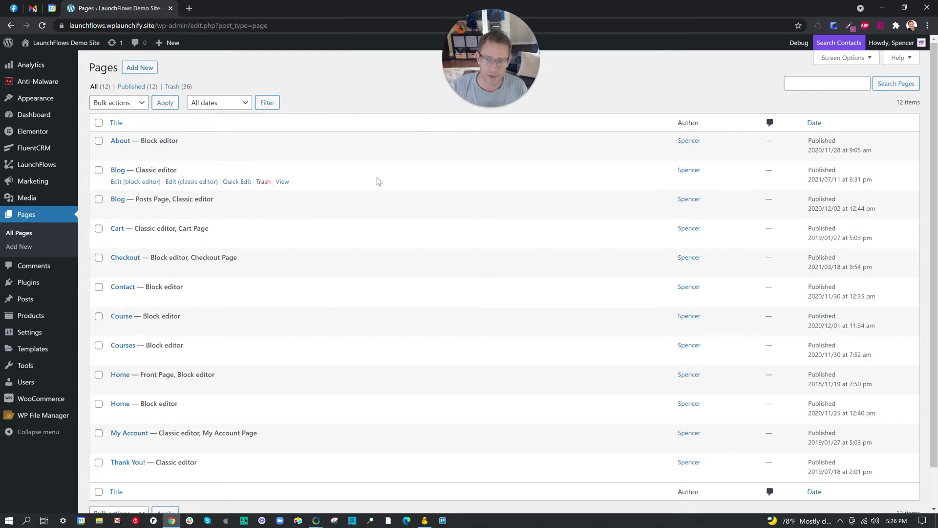
pyautogui.moveTo(403, 143)
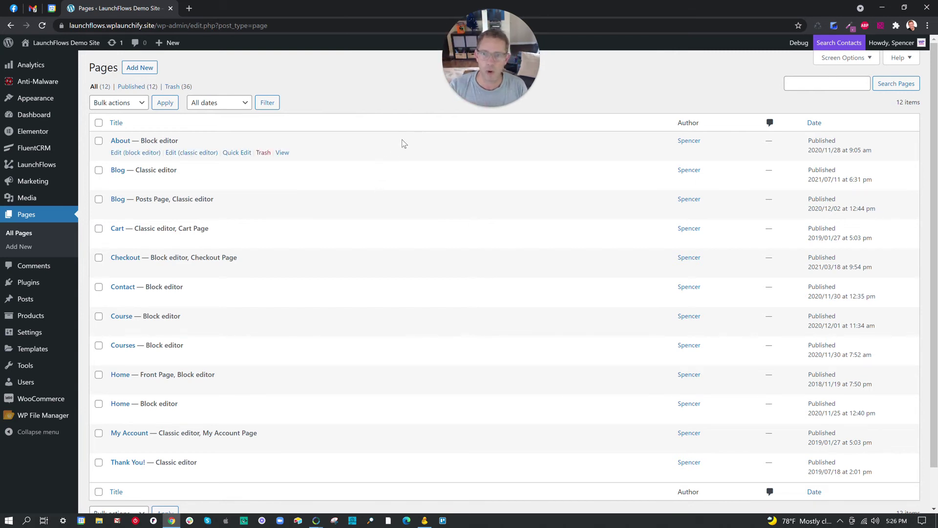
pyautogui.moveTo(125, 209)
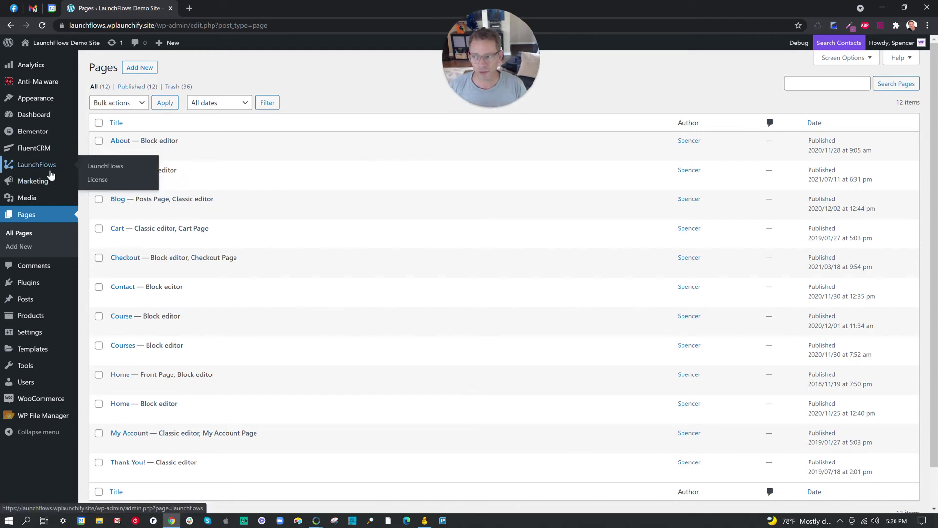
pyautogui.moveTo(43, 318)
pyautogui.click(97, 316)
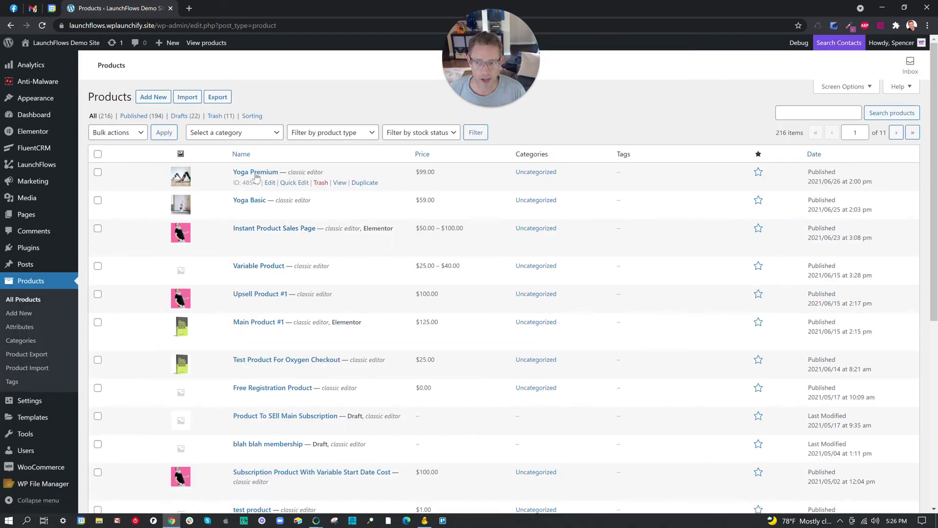
pyautogui.click(273, 186)
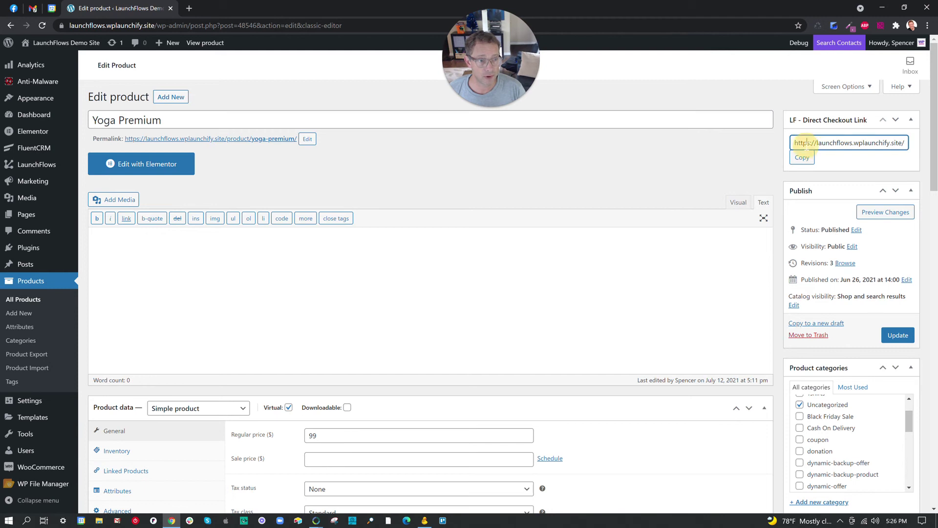
# - Examine the Yoga Premium product's direct checkout link and its LaunchFlows settings for the next step page
pyautogui.click(825, 140)
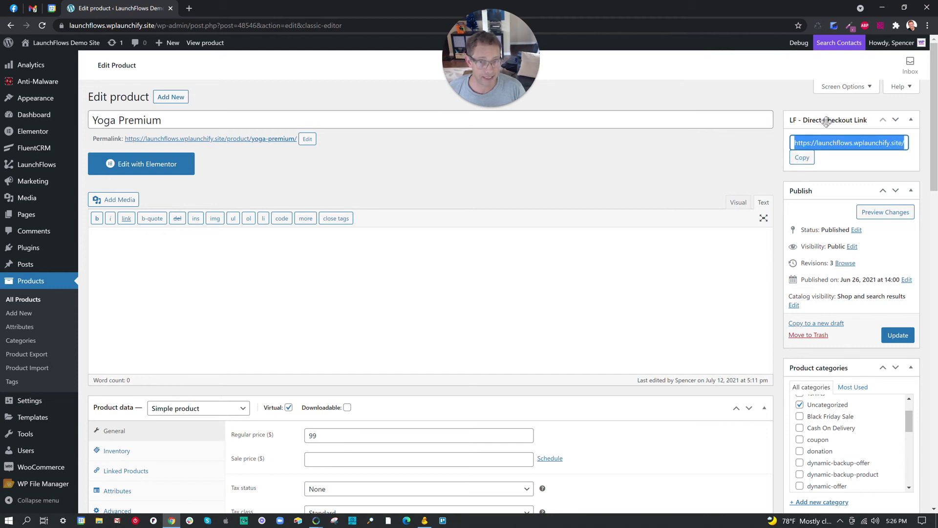
pyautogui.scroll(-5, 440, 293)
pyautogui.click(142, 286)
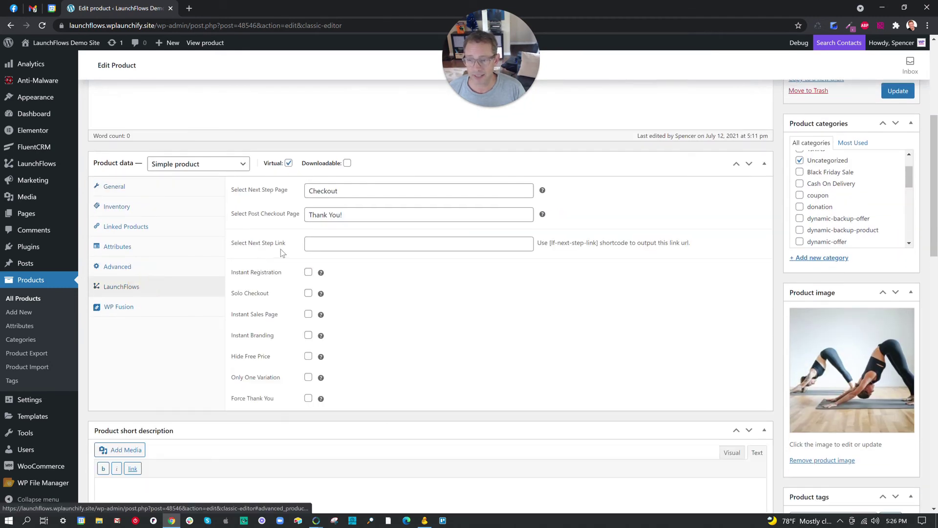
pyautogui.moveTo(238, 190); pyautogui.dragTo(283, 196)
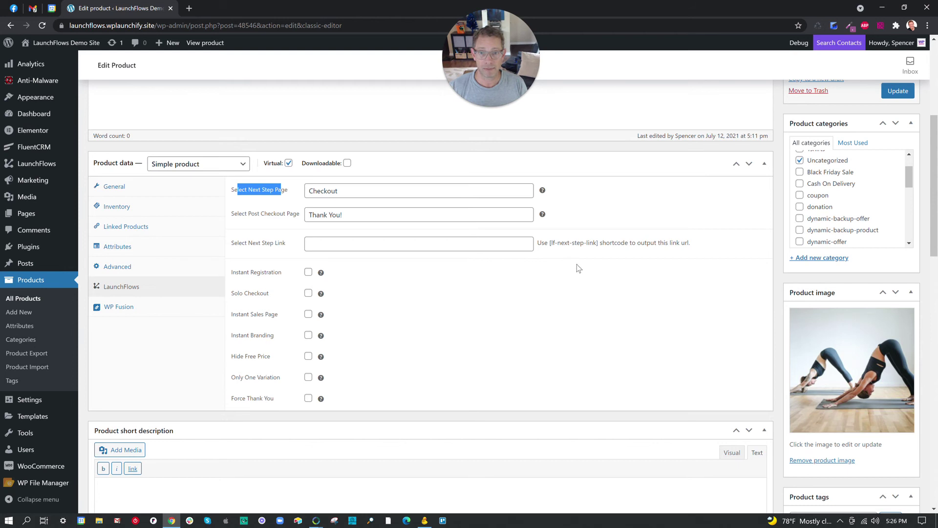
pyautogui.scroll(4, 576, 268)
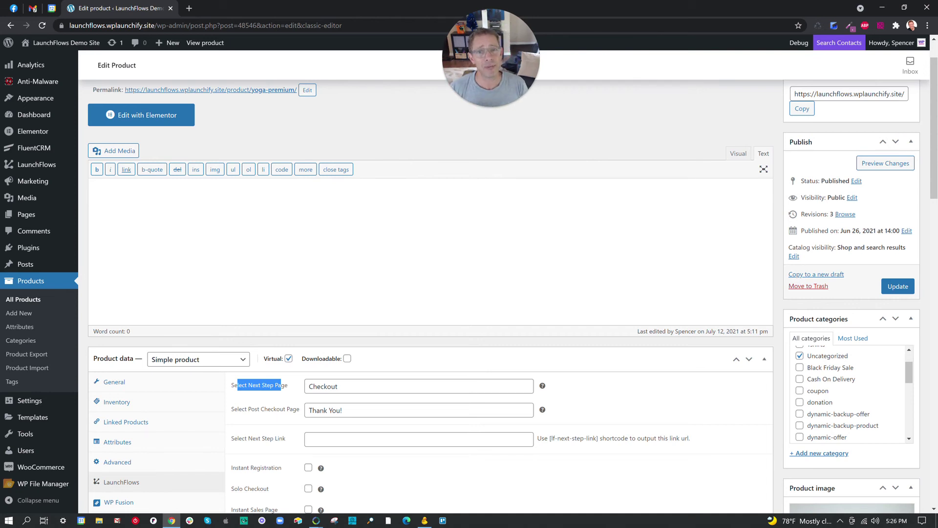
pyautogui.scroll(1, 336, 228)
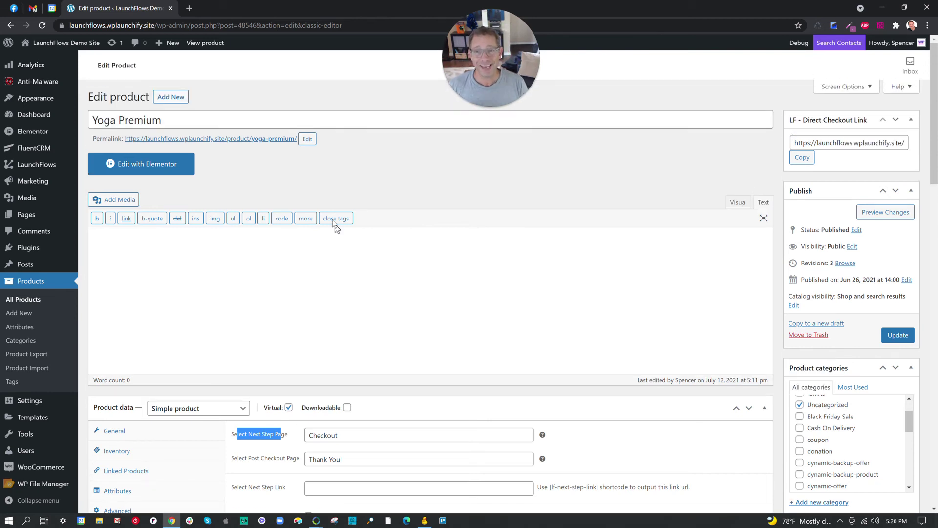
# - View the Yoga Premium product page, and open the store's /shop catalog at page 16
pyautogui.click(269, 139)
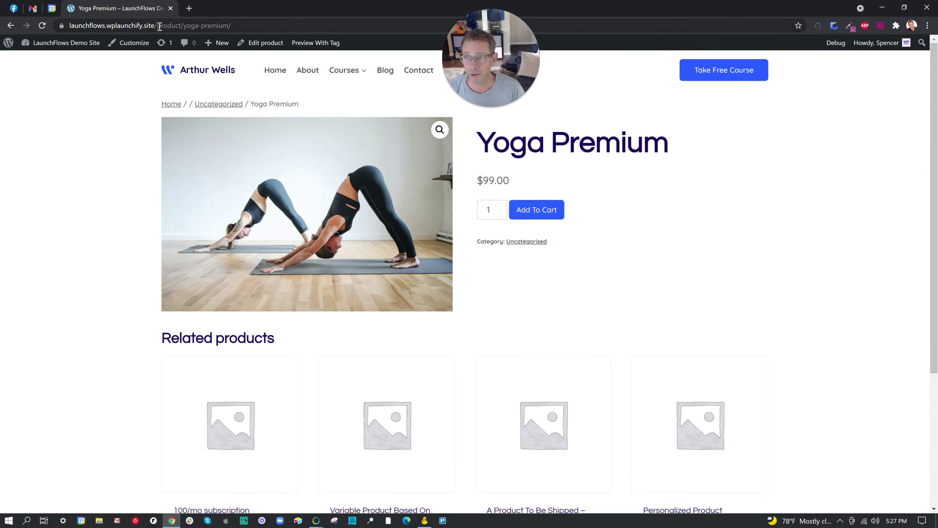
pyautogui.moveTo(159, 27); pyautogui.dragTo(326, 33)
pyautogui.write('shop')
pyautogui.press('Return')
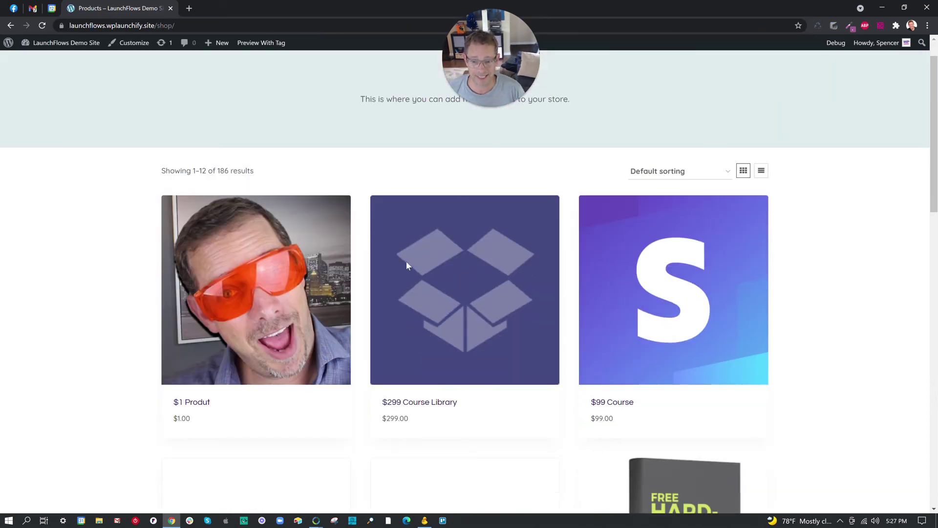
pyautogui.scroll(-15, 407, 265)
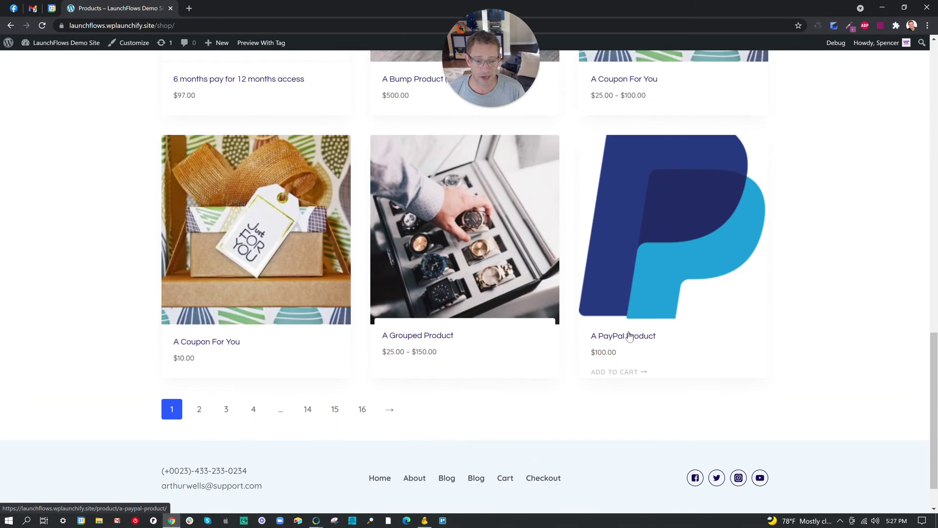
pyautogui.click(362, 409)
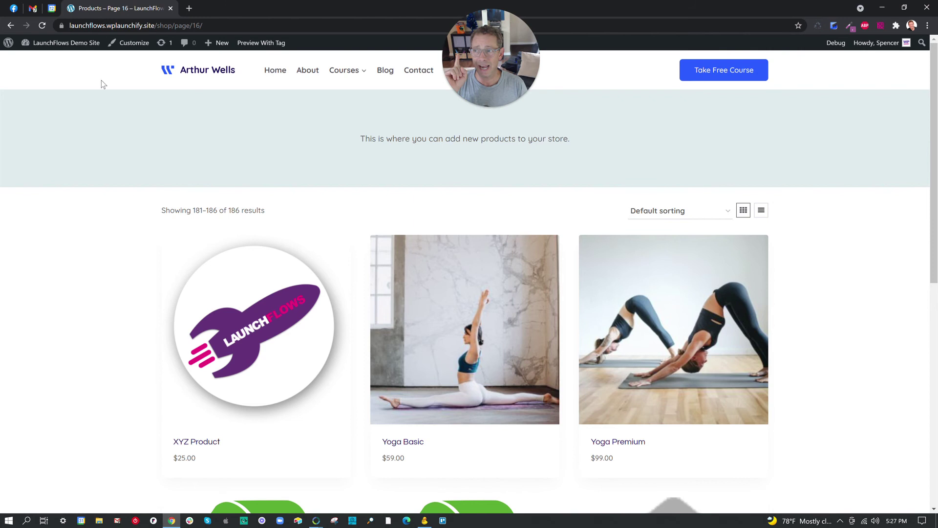
# - Return to the Yoga Premium product's editor and review its LaunchFlows settings
pyautogui.click(10, 25)
pyautogui.click(10, 27)
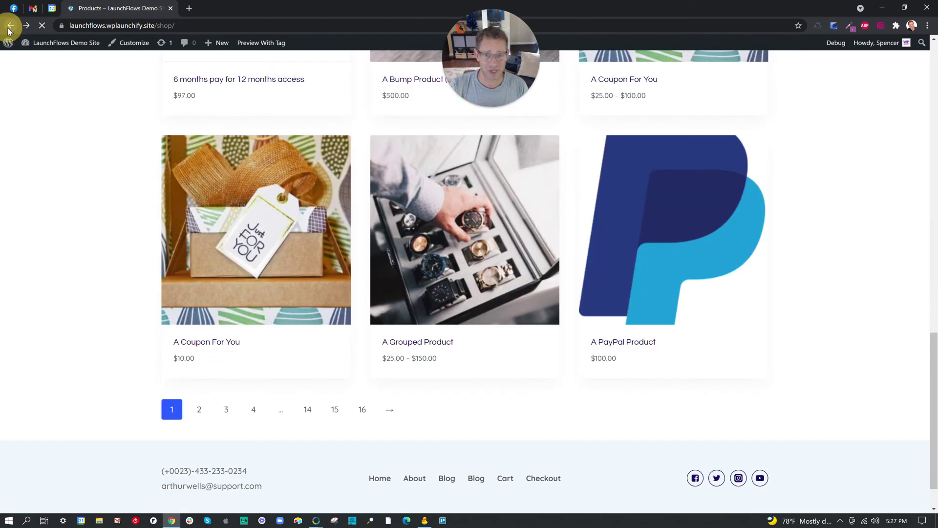
pyautogui.click(10, 26)
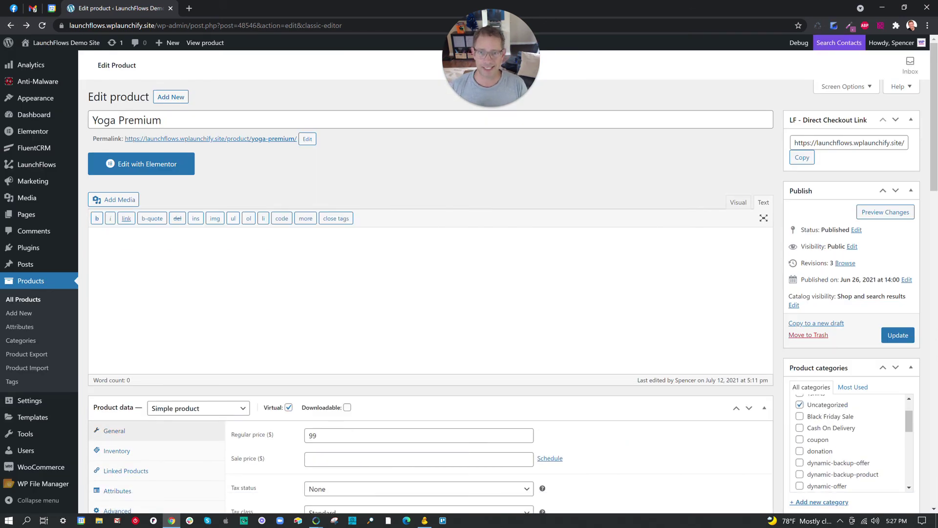
pyautogui.scroll(-4, 430, 293)
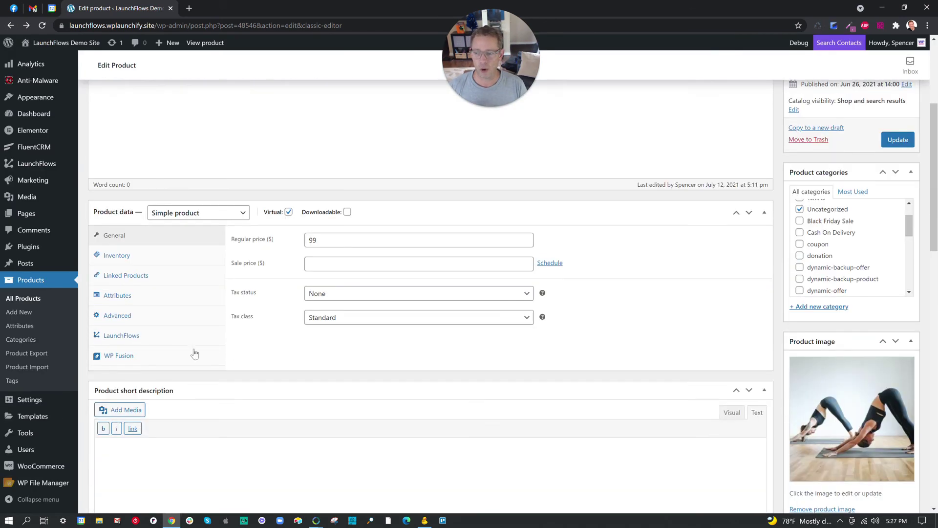
pyautogui.click(122, 335)
pyautogui.scroll(5, 851, 225)
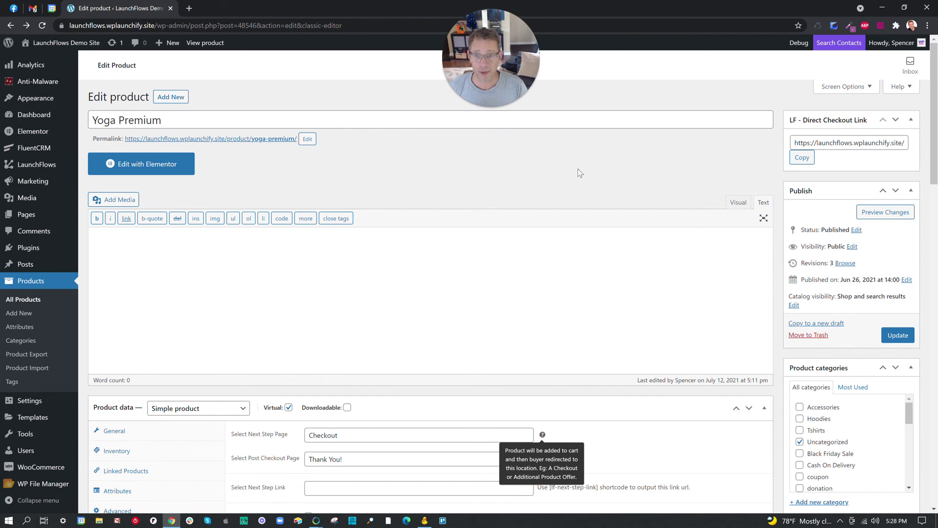
# - Open wplaunchify.com in a new browser tab
pyautogui.click(190, 8)
pyautogui.write('wp')
pyautogui.press('Return')
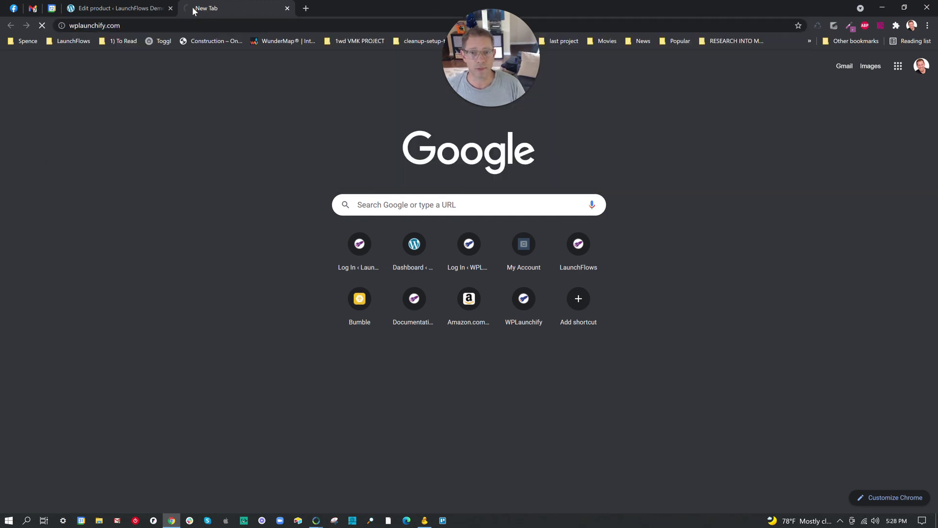